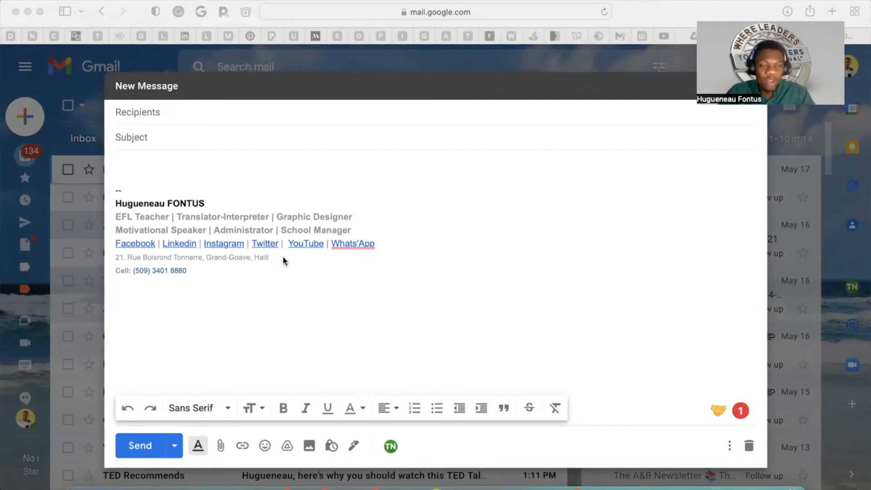
left_click(132, 187)
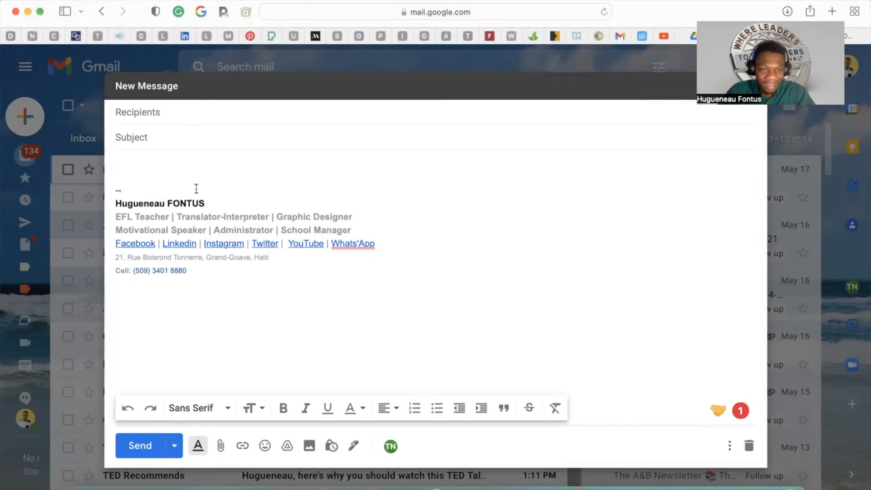
left_click(217, 200)
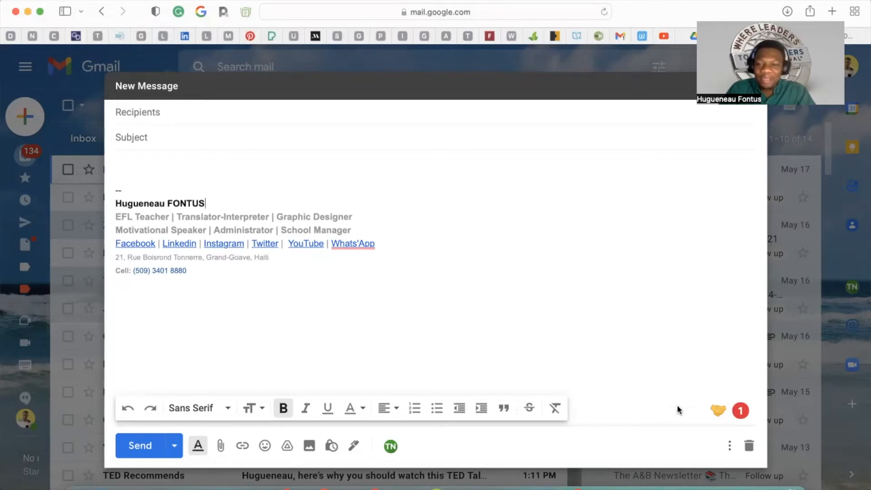
Step: Switch to the Chrome window and open the Gmail inbox from the Google apps
left_click(651, 485)
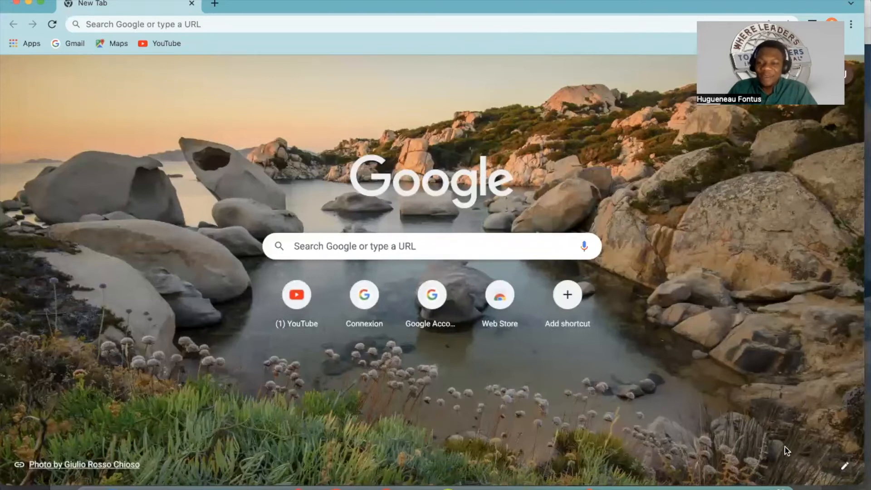
left_click(815, 74)
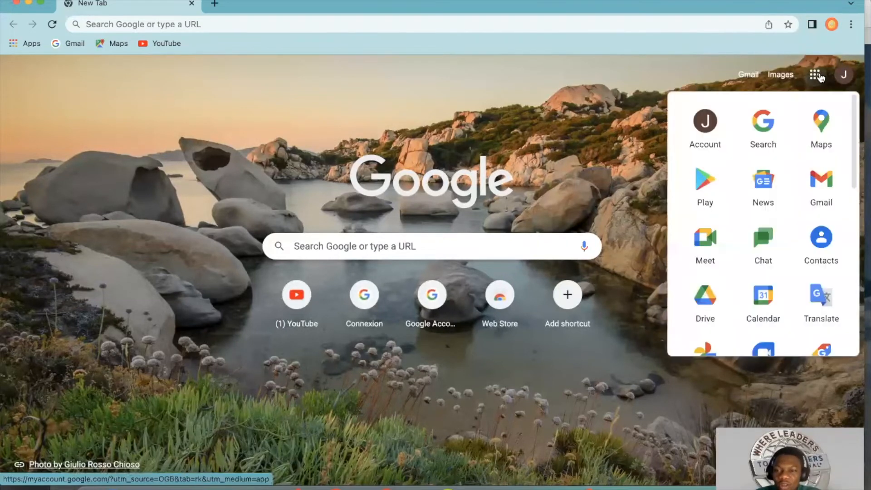
left_click(822, 195)
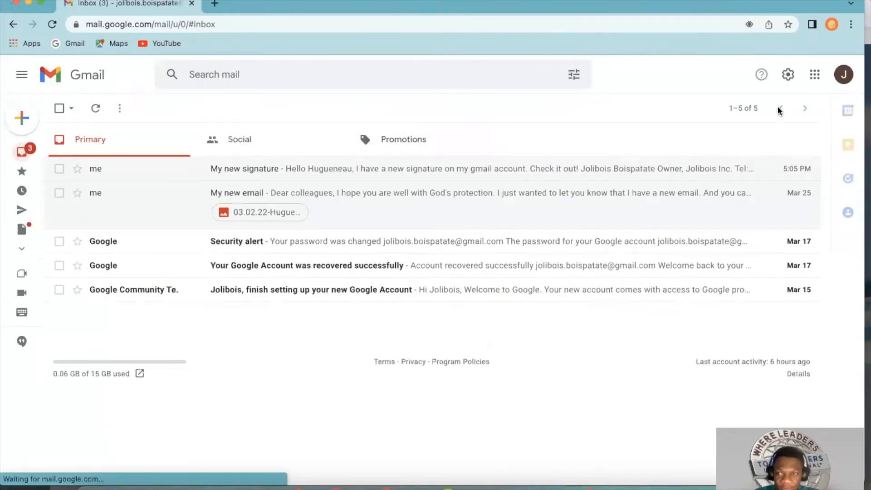
Step: Open the full Gmail settings page
left_click(743, 109)
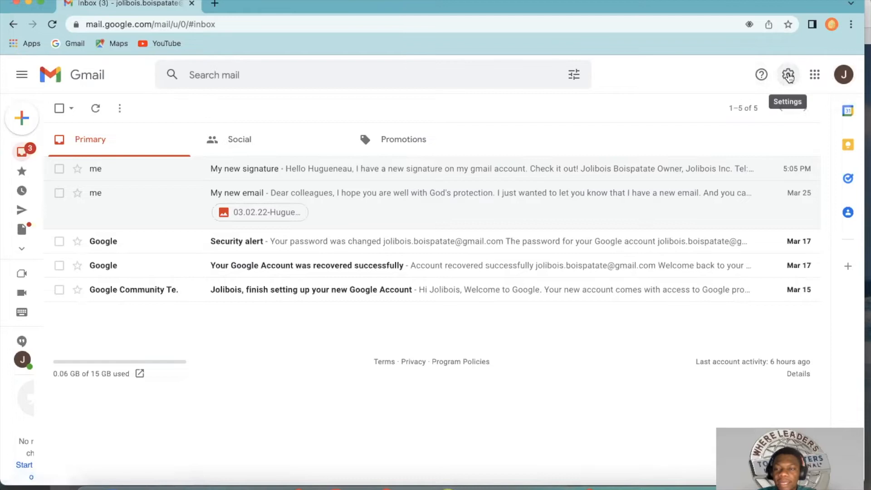
left_click(789, 76)
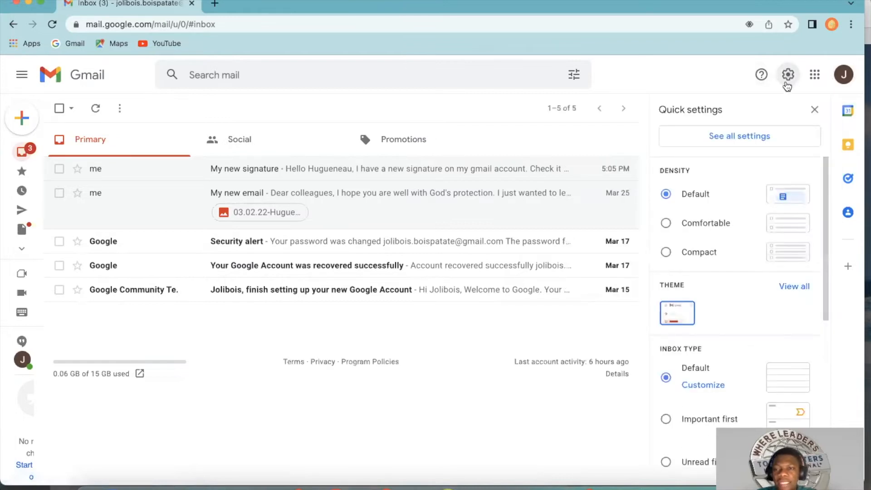
left_click(754, 139)
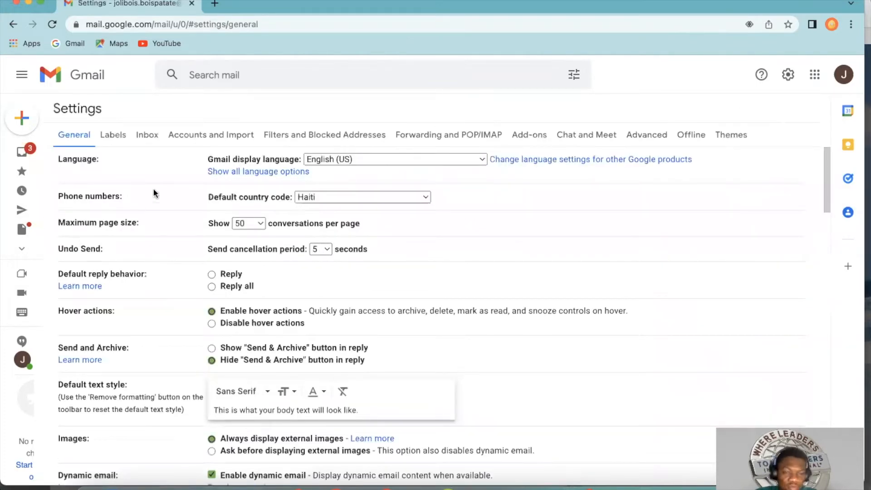
Step: Delete the existing email signature in the general settings and confirm the deletion
scroll(218, 322, "down", 7)
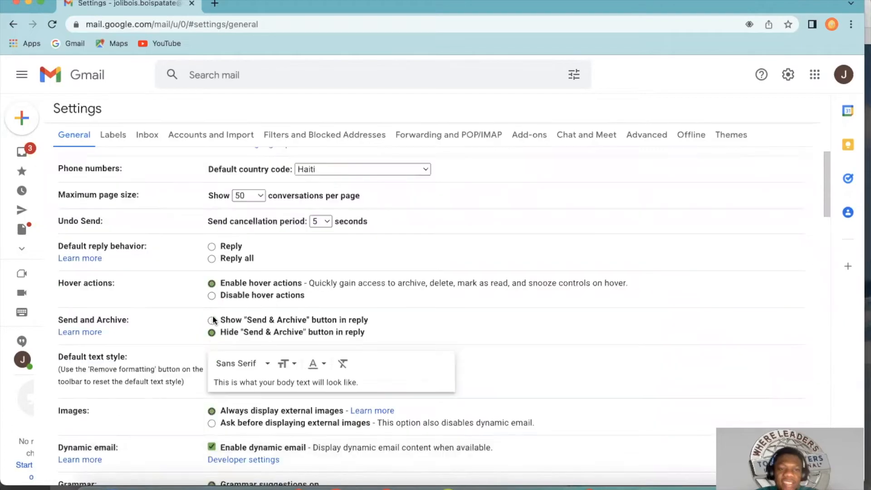
scroll(207, 321, "down", 9)
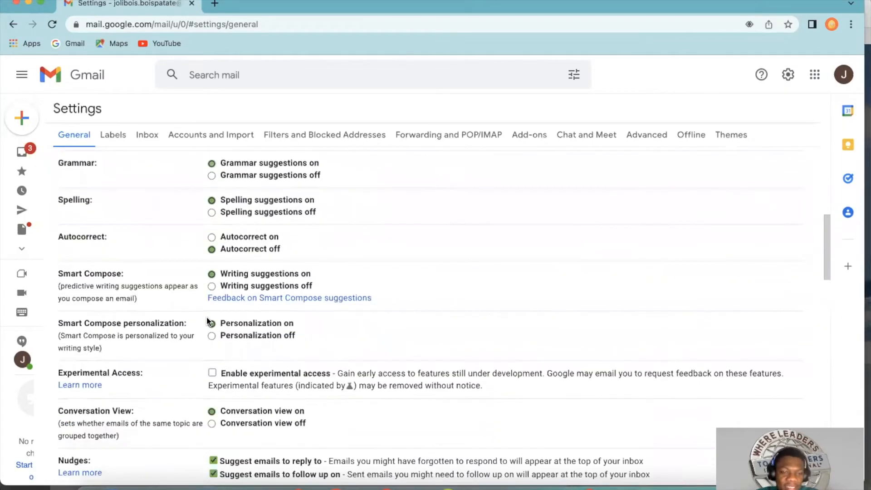
scroll(207, 321, "down", 11)
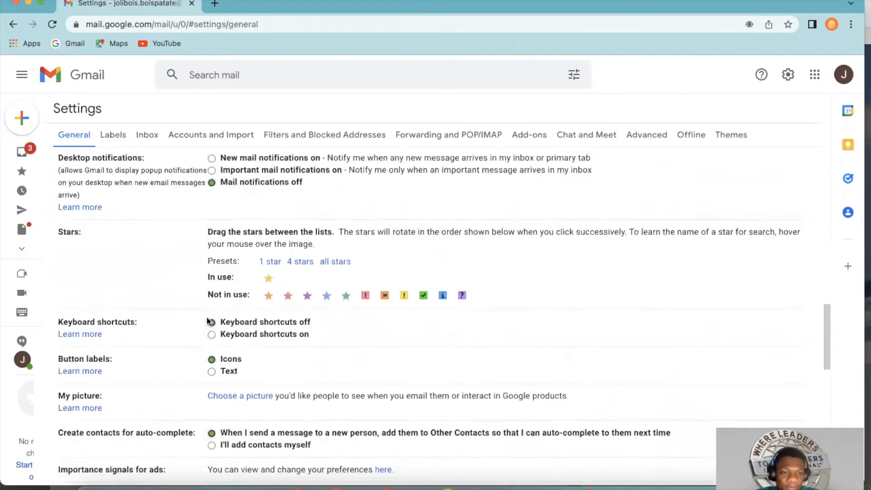
scroll(207, 321, "down", 1)
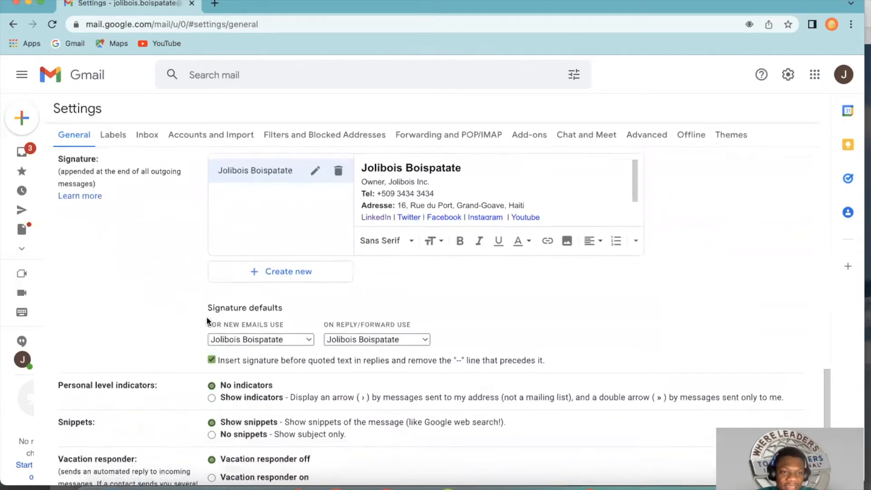
scroll(319, 354, "up", 4)
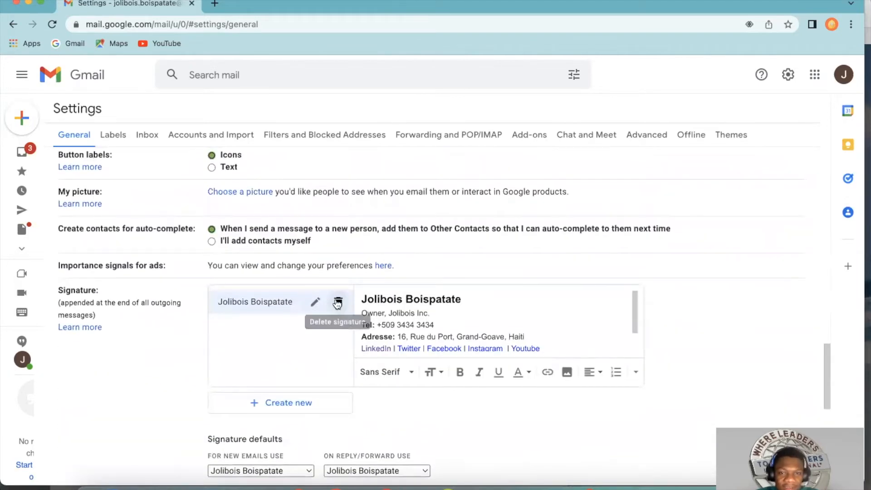
left_click(338, 301)
left_click(536, 295)
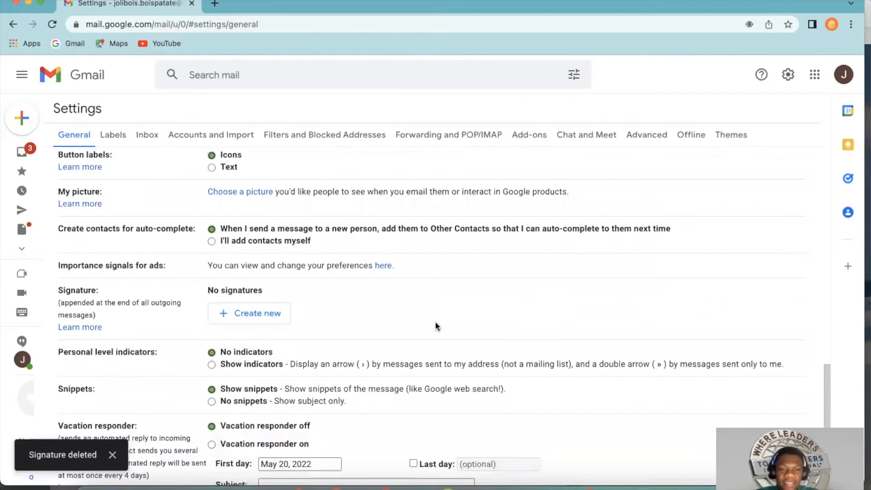
Step: Create a new signature and name it with the account owner's full name
scroll(422, 330, "down", 5)
scroll(422, 328, "up", 3)
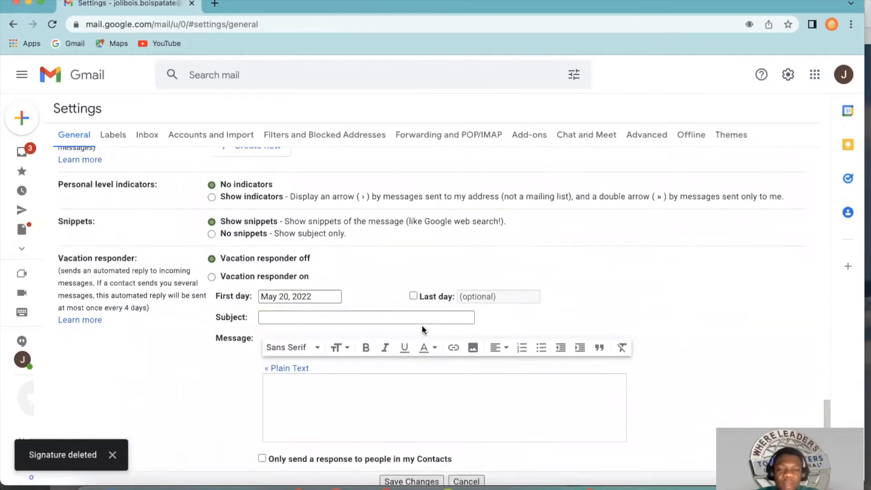
scroll(421, 326, "up", 1)
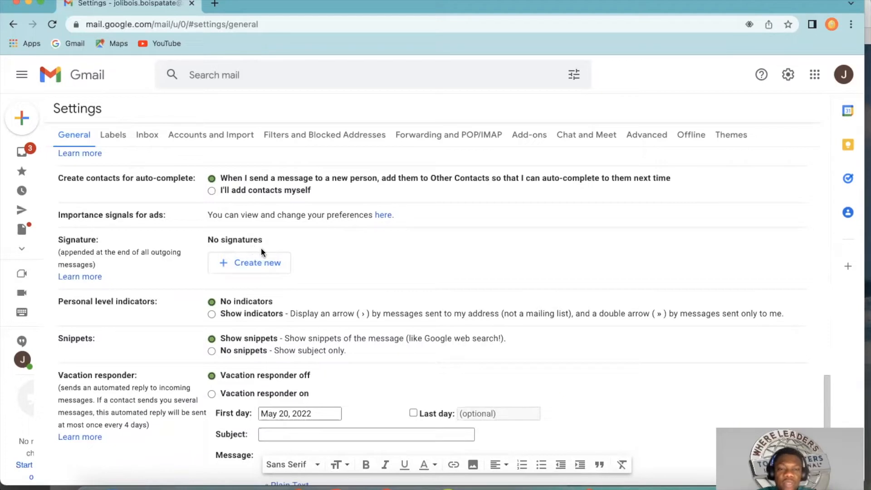
left_click(259, 262)
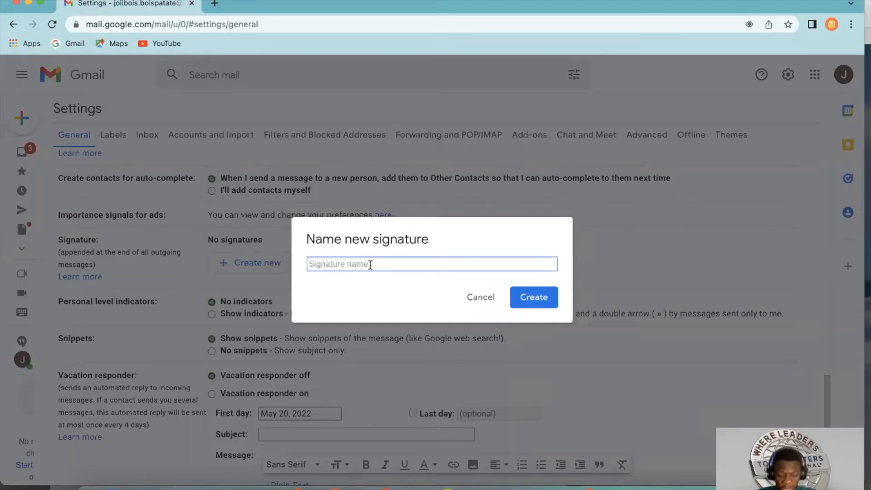
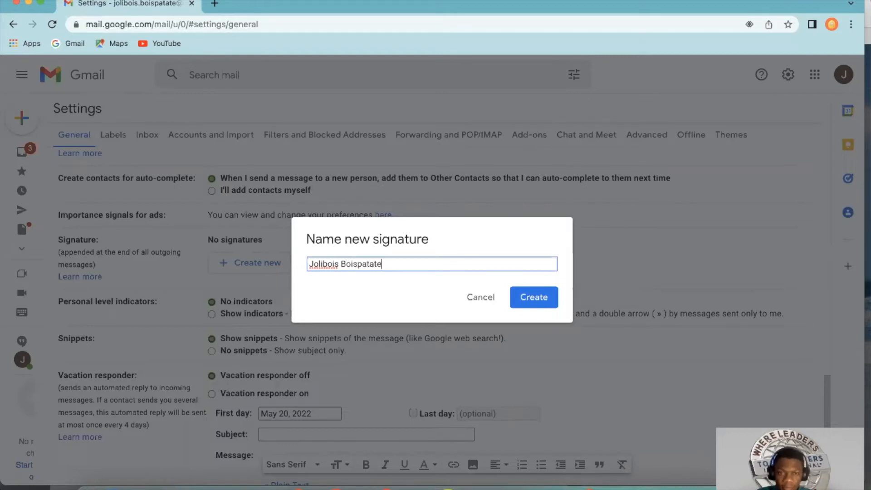
left_click(531, 297)
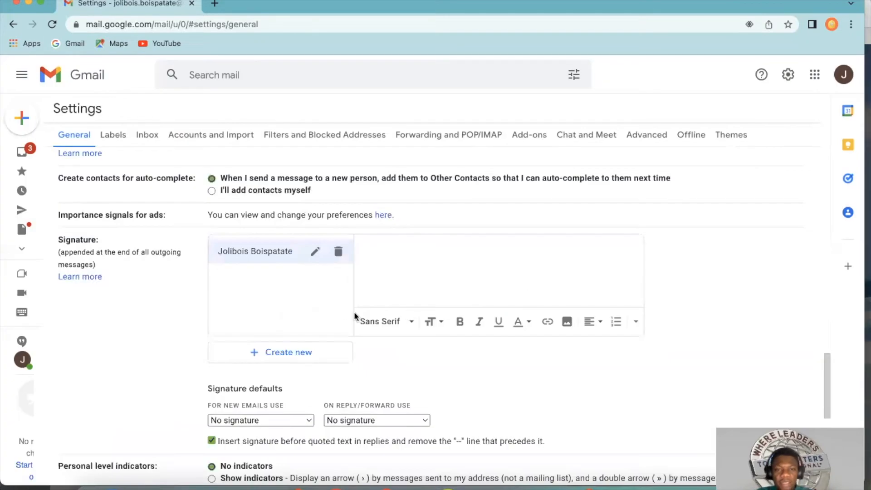
Step: Enter the account owner's full name as the signature's first line, with the surname in capitals
left_click(386, 249)
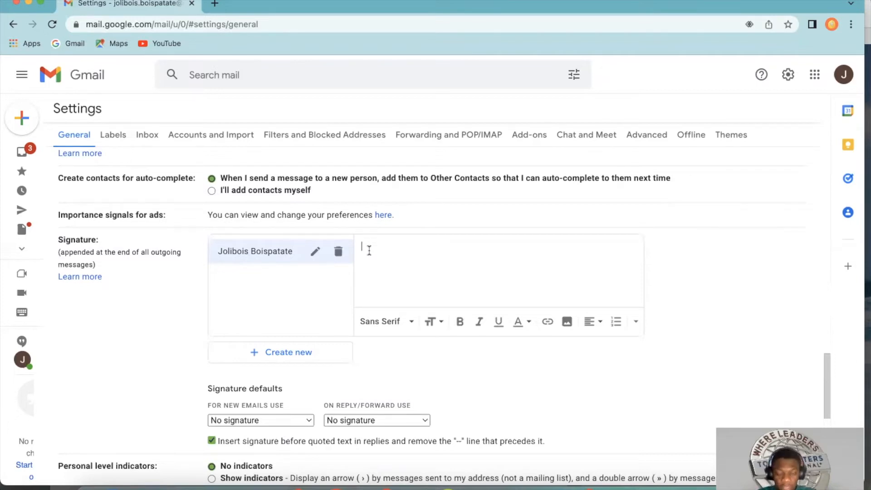
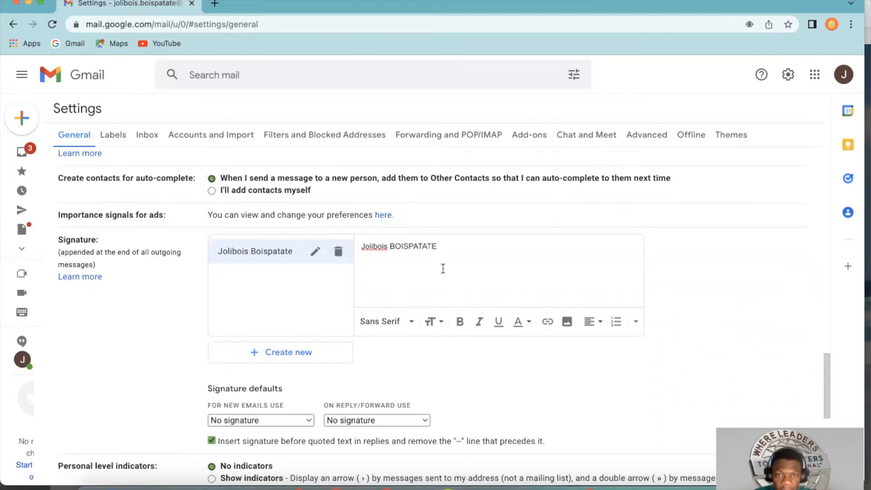
Step: Add a second signature line reading "Owner, Jolibois Graphics"
key("Return")
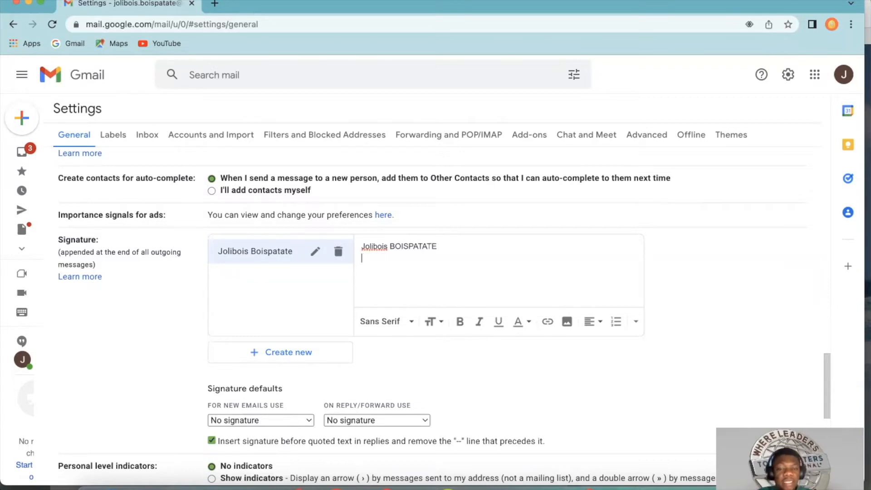
type("Owner")
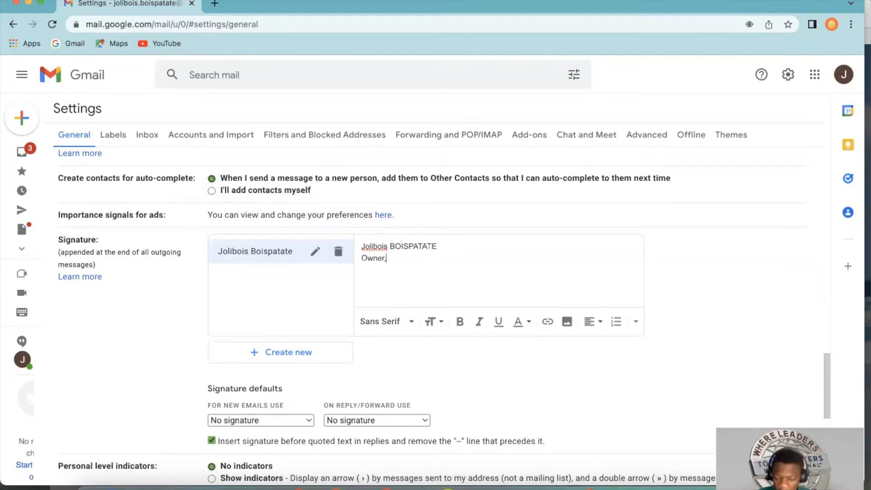
type(", Jolibois Graohucs")
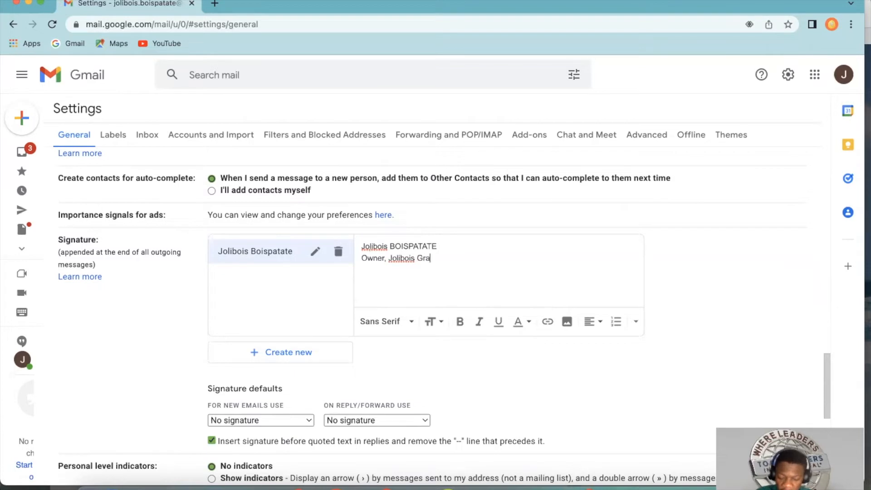
key("BackSpace")
key("BackSpace")
key("BackSpace")
key("BackSpace")
key("BackSpace")
type("phoxoc")
key("BackSpace")
key("BackSpace")
type("ics")
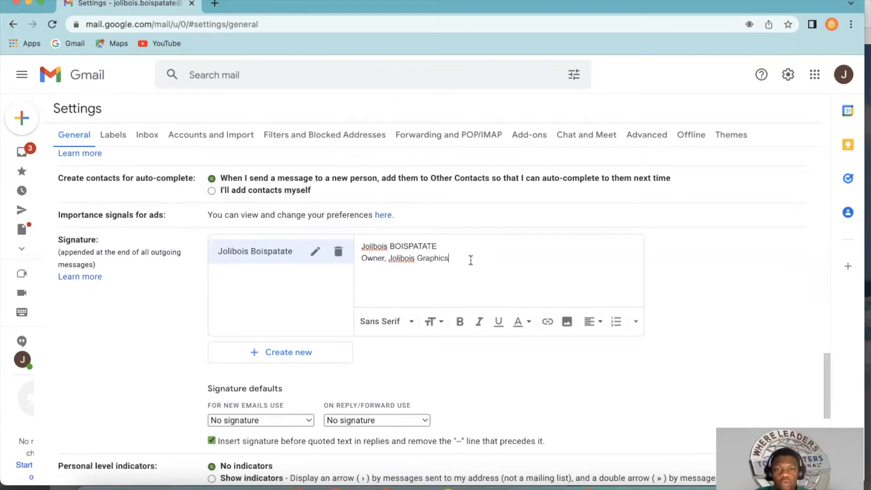
Step: Add a third signature line with "Tel:" followed by the owner's phone number
key("Return")
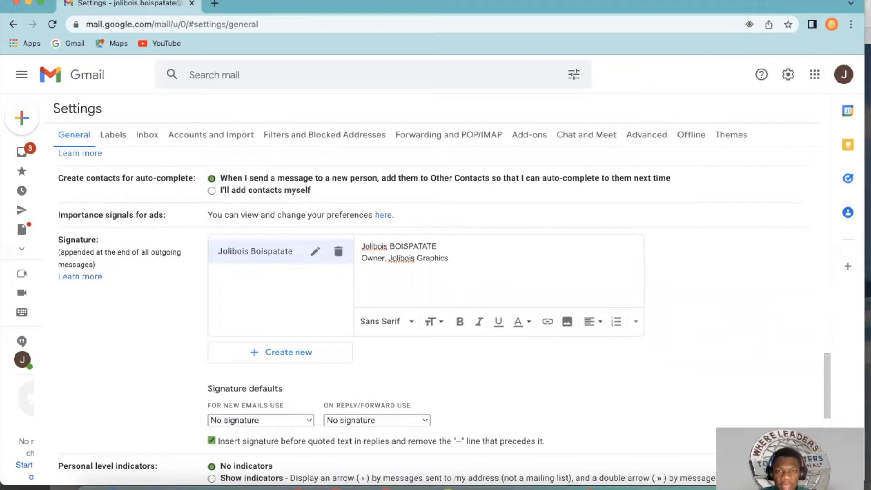
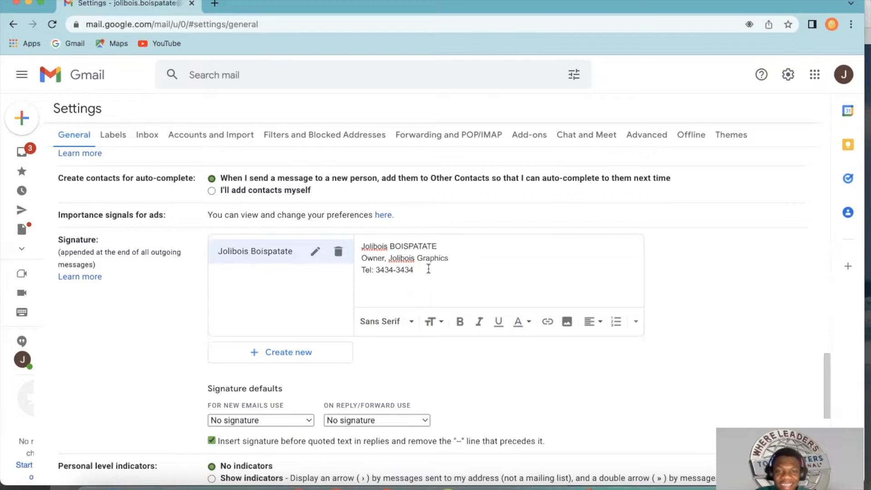
Step: Add a fourth signature line with the owner's street address, abbreviated city and country, and start an empty line below it
key("Return")
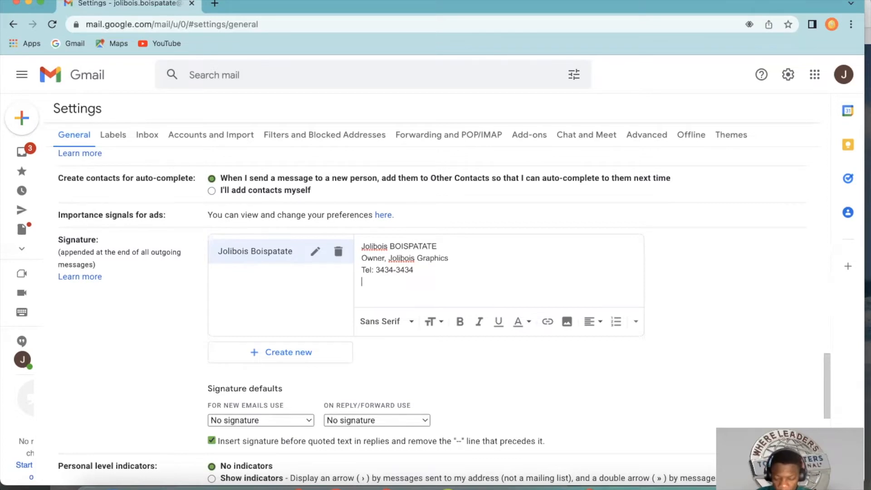
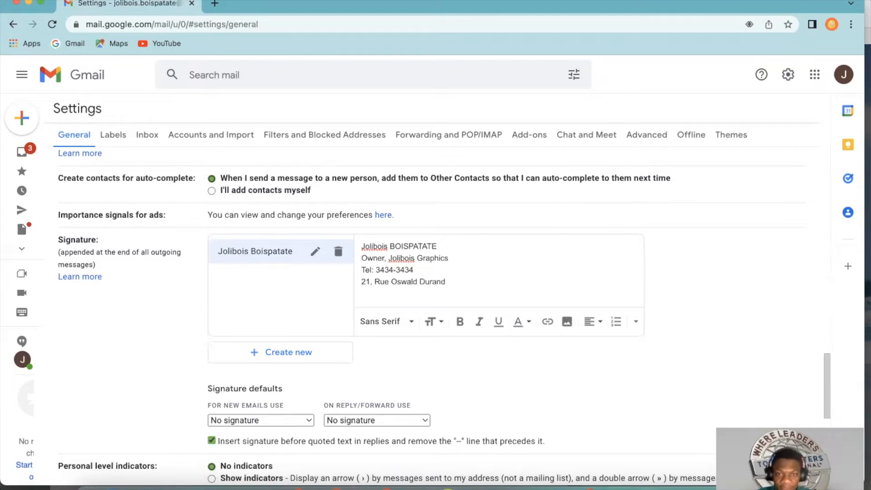
type(", PAP")
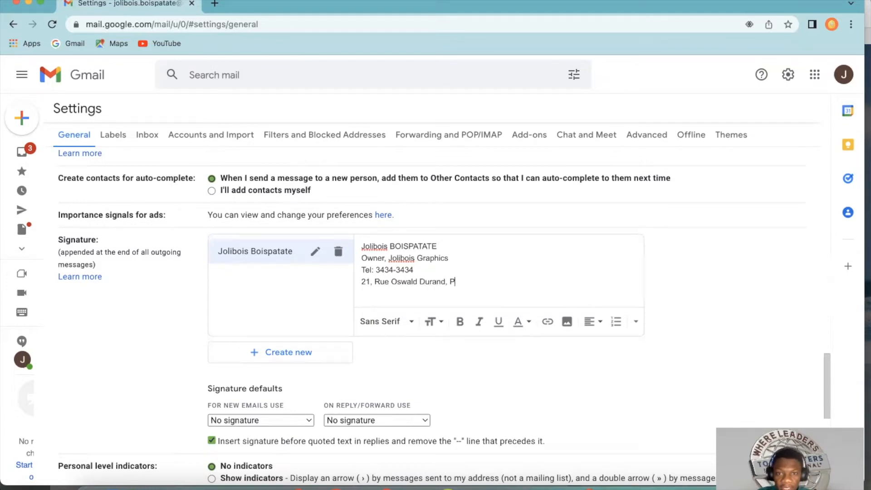
key("BackSpace")
key("BackSpace")
type("-")
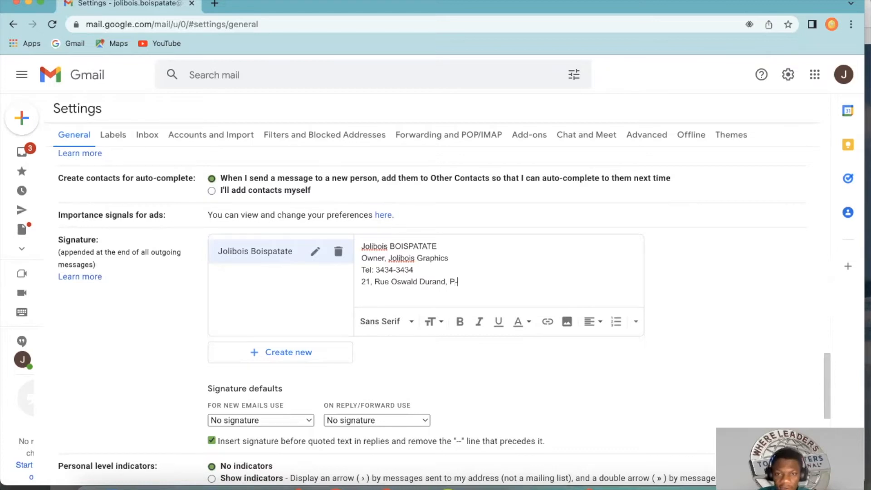
type("-au")
type("-P")
type(", hi")
type("AITI")
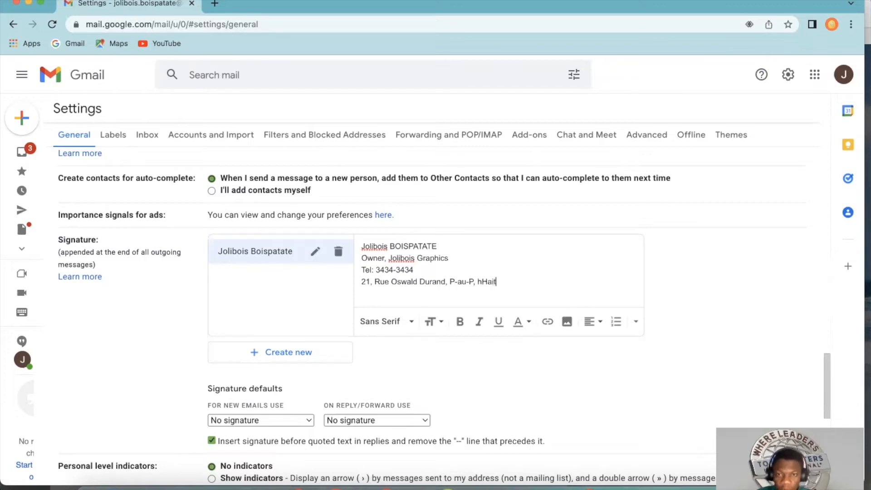
key("BackSpace")
key("BackSpace")
key("BackSpace")
key("BackSpace")
key("BackSpace")
type("Haiti")
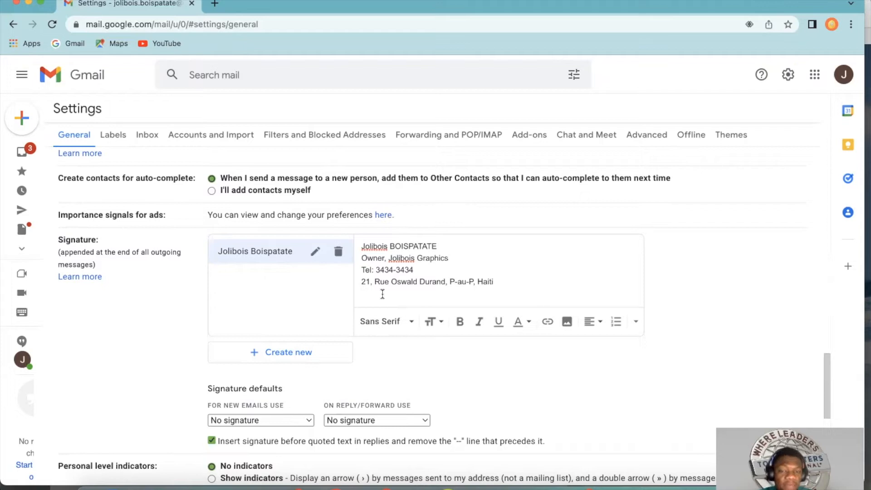
mouse_move(391, 281)
left_mouse_down()
mouse_move(420, 281)
mouse_move(412, 278)
left_mouse_up()
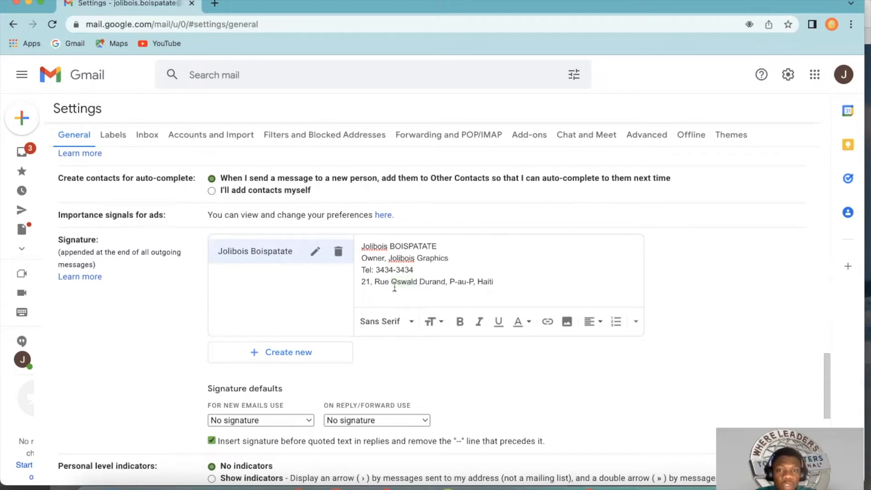
left_click(506, 280)
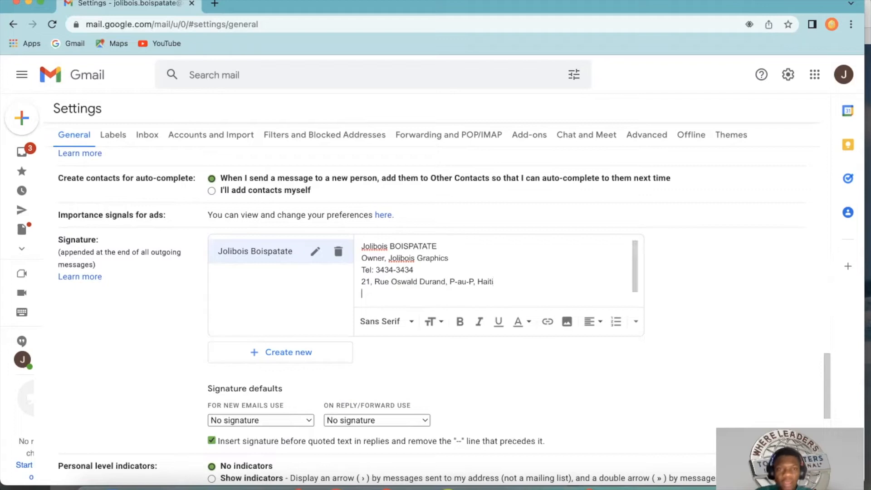
Step: Switch to Google Docs, dismiss the welcome message and open the recent "Social Media links" document
left_click(816, 76)
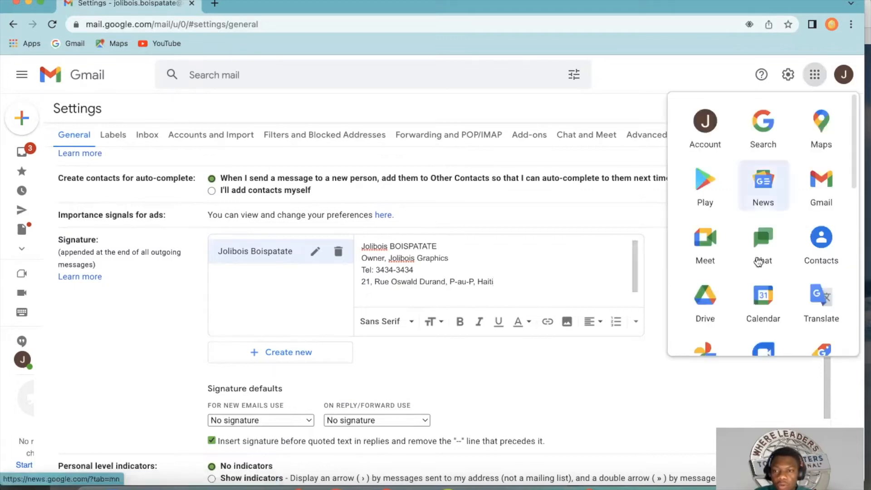
scroll(791, 280, "down", 5)
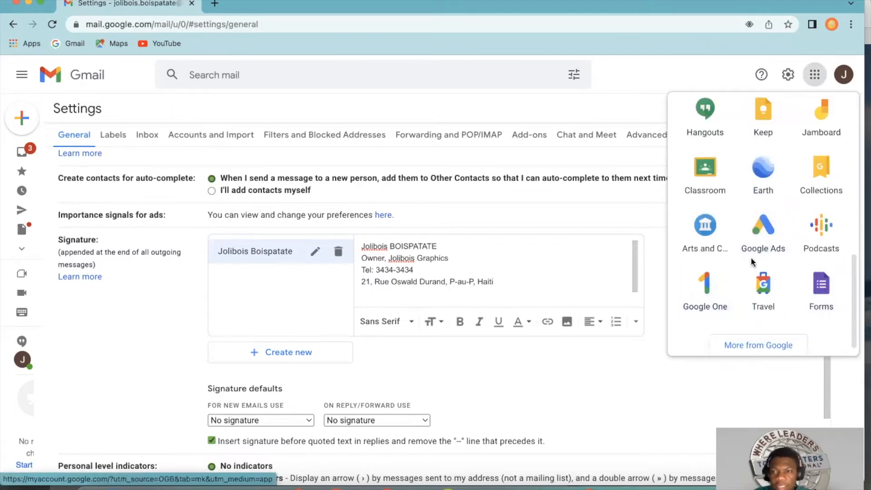
scroll(767, 283, "up", 4)
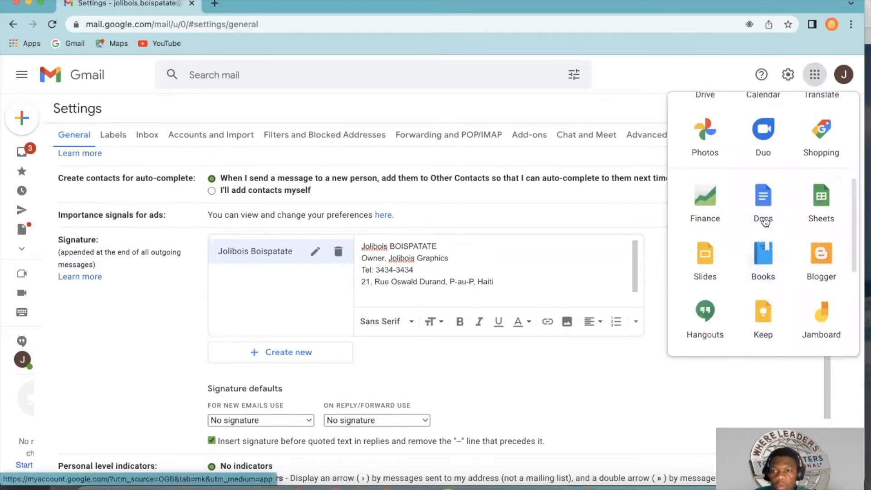
left_click(763, 218)
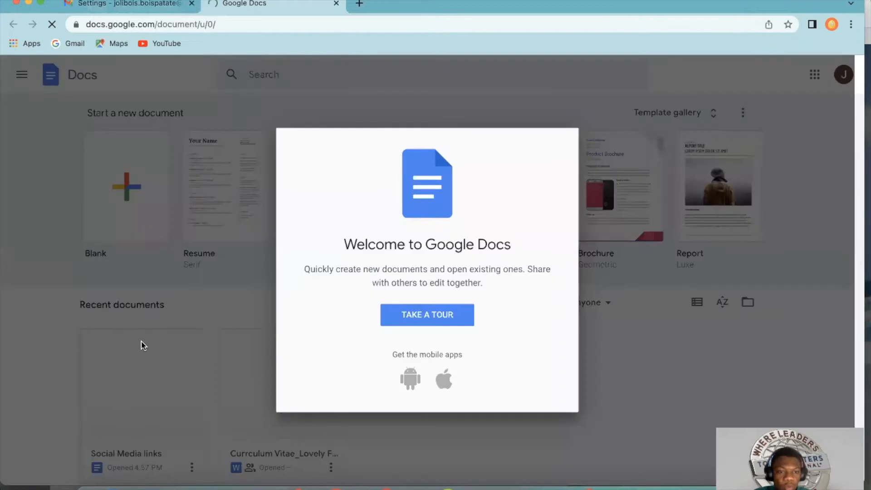
left_click(564, 143)
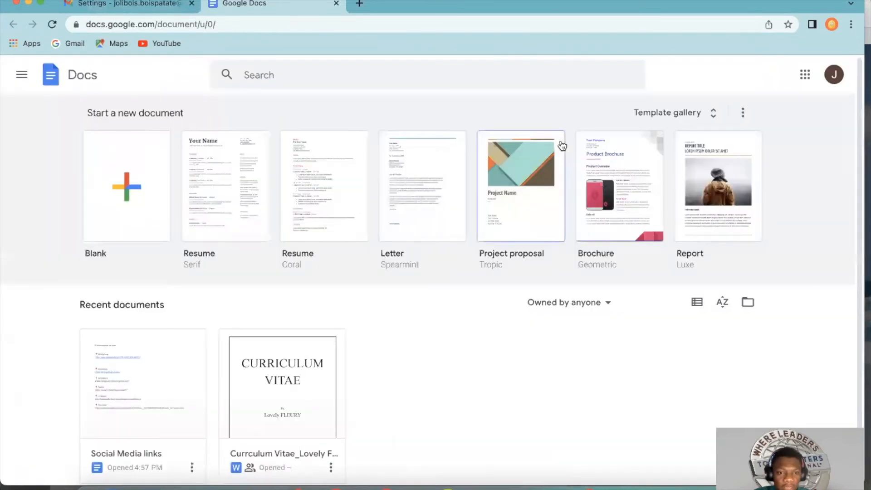
left_click(144, 399)
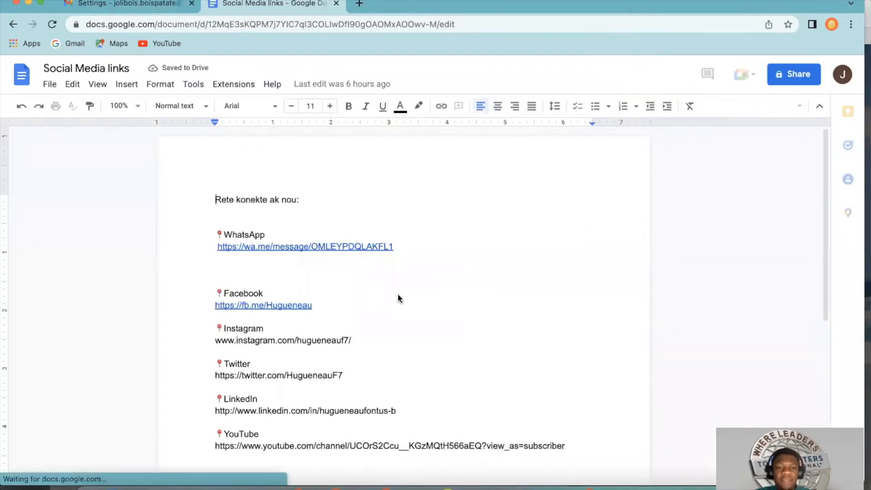
scroll(311, 356, "down", 2)
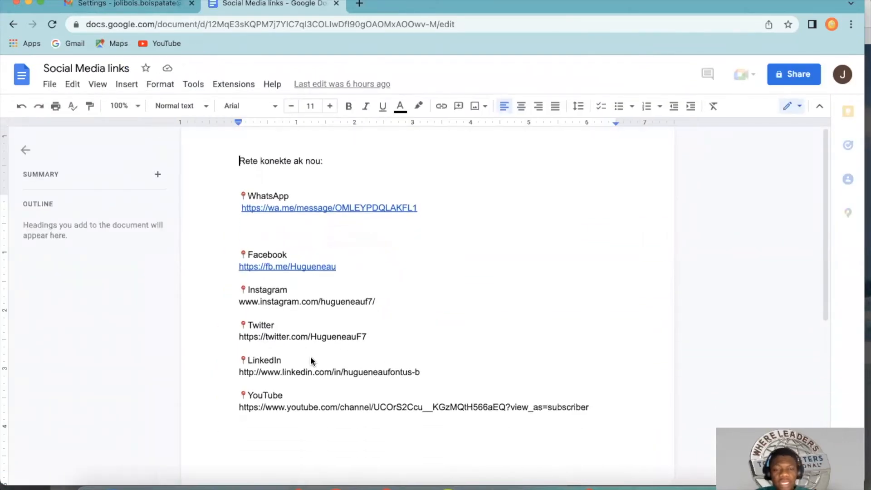
Step: Turn the plain Instagram address in the document into a clickable link, keeping one blank line before the Twitter entry
left_click(298, 331)
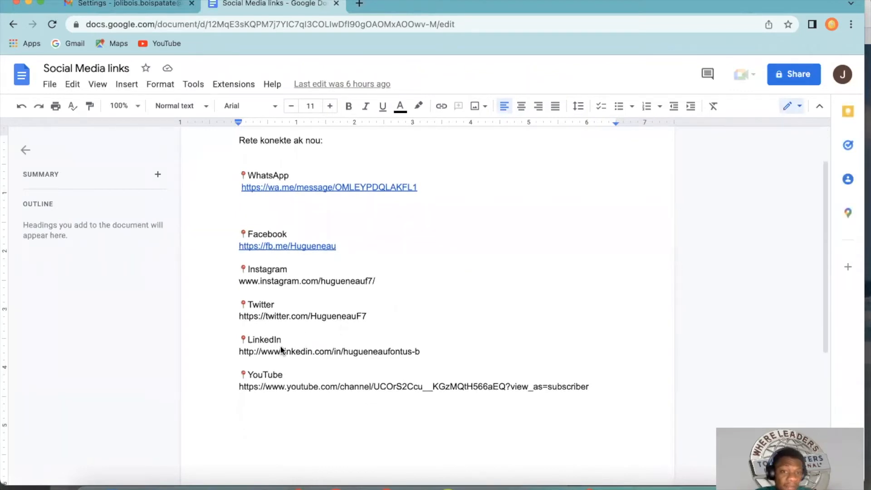
scroll(290, 229, "up", 1)
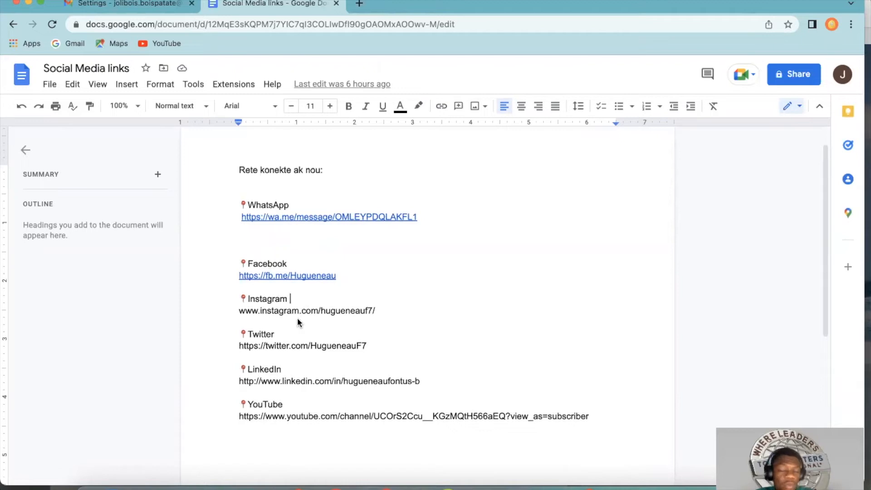
left_click(255, 323)
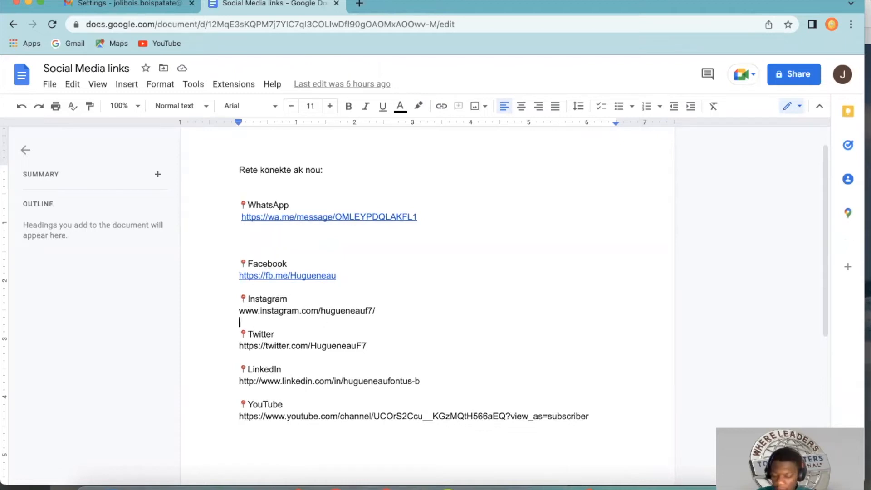
key("Return")
key("BackSpace")
key("BackSpace")
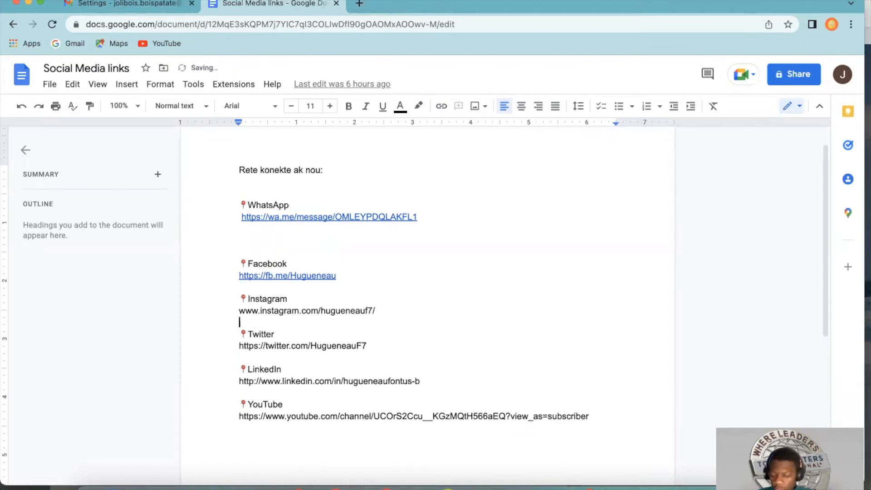
key("Return")
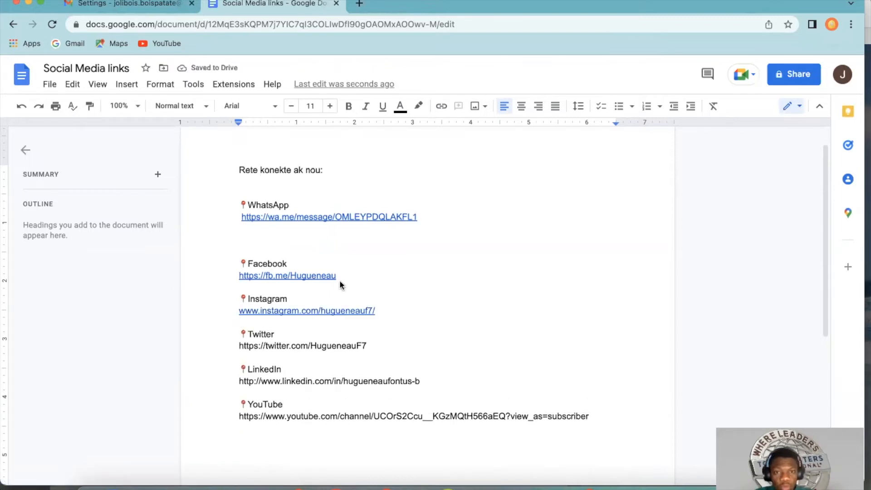
left_click(282, 368)
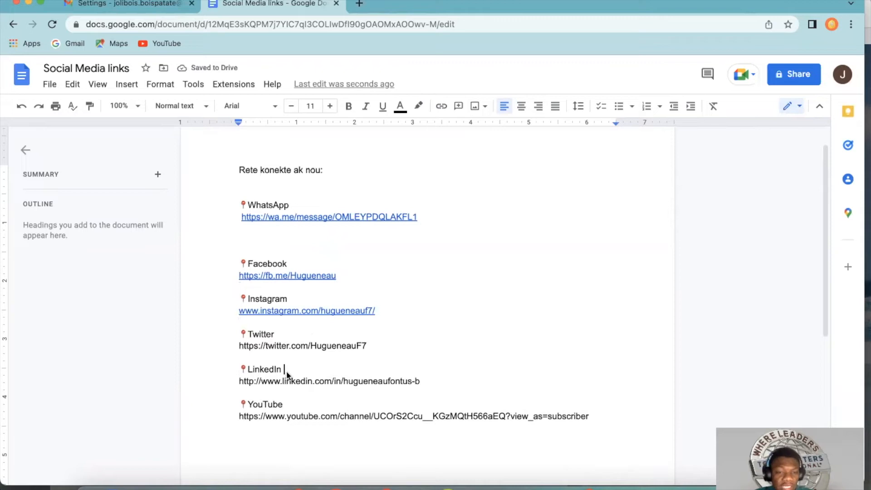
Step: Return to the Gmail signature settings and add a fifth signature line reading "LinkedIn"
left_click(163, 3)
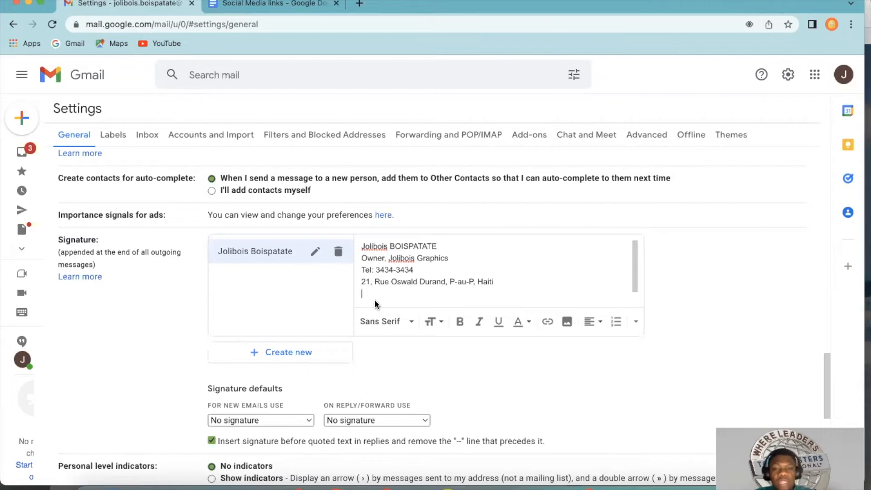
left_click(278, 6)
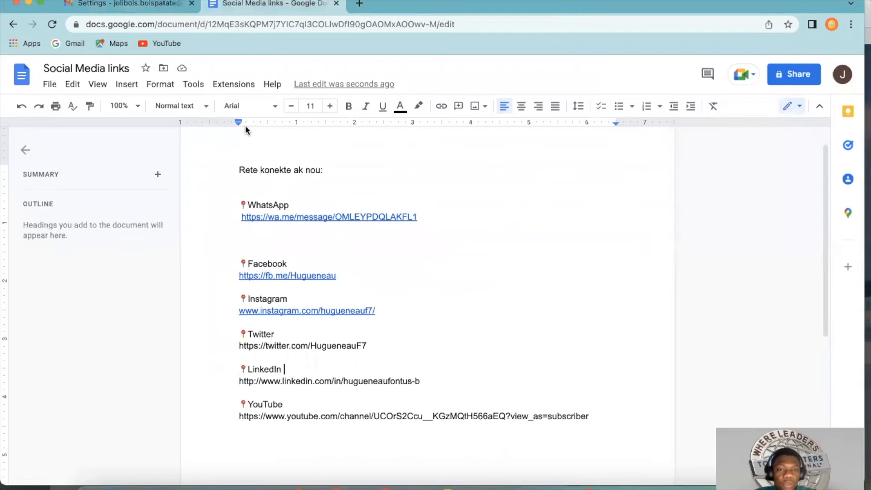
left_click(143, 6)
left_click(368, 296)
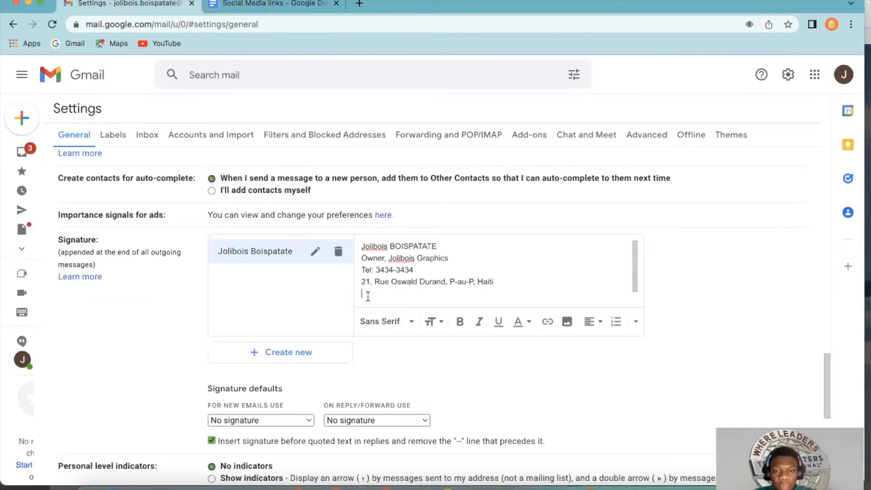
type("Li")
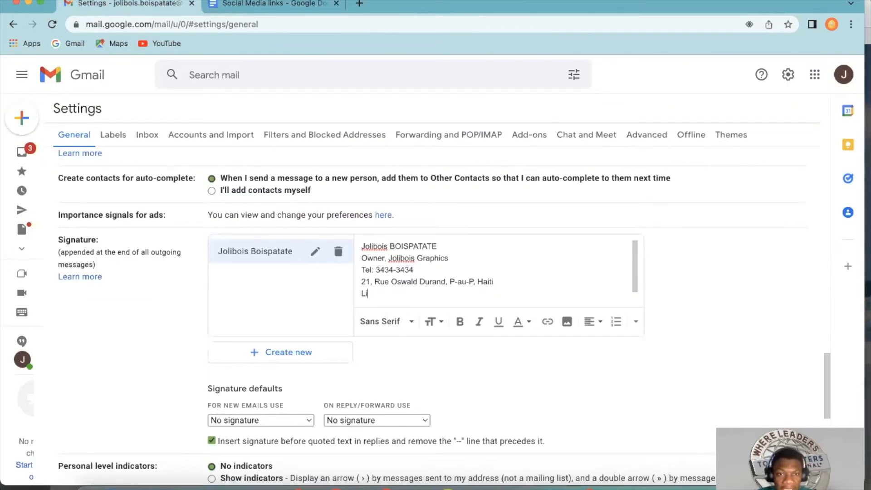
type("nked")
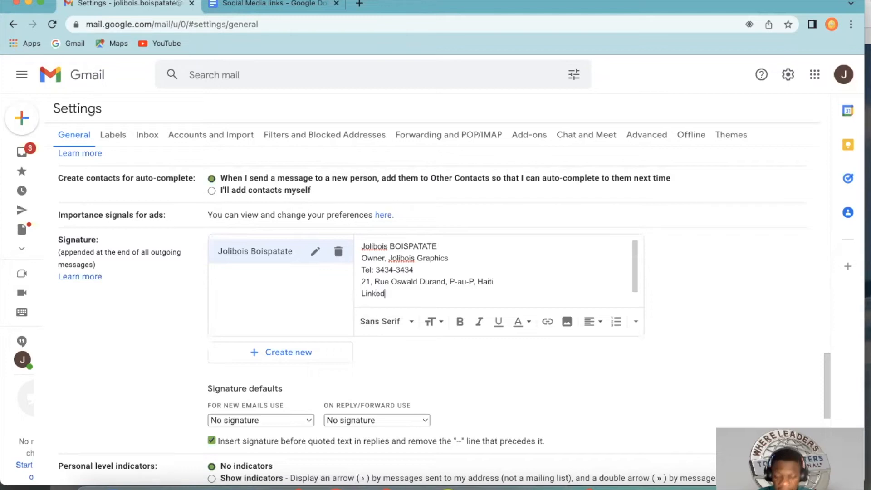
type("In")
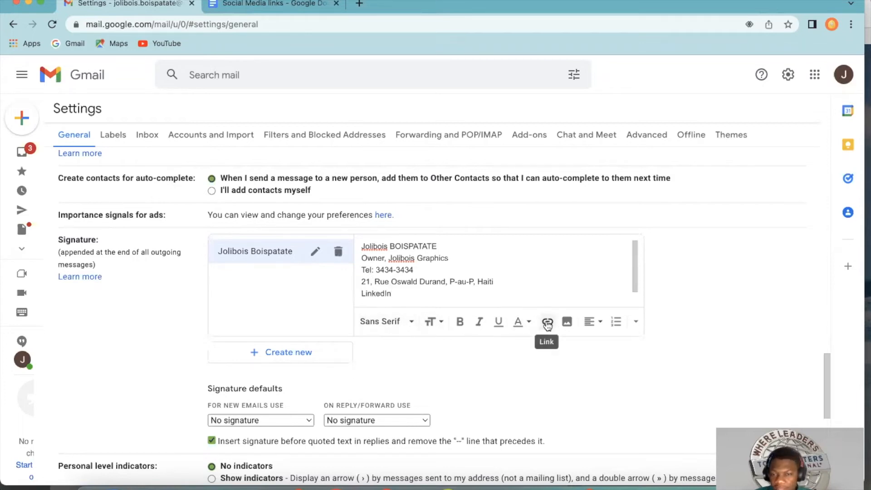
Step: Link the signature's "LinkedIn" text to the LinkedIn profile address copied from the "Social Media links" document
mouse_move(397, 294)
left_mouse_down()
mouse_move(357, 296)
mouse_move(361, 285)
left_mouse_up()
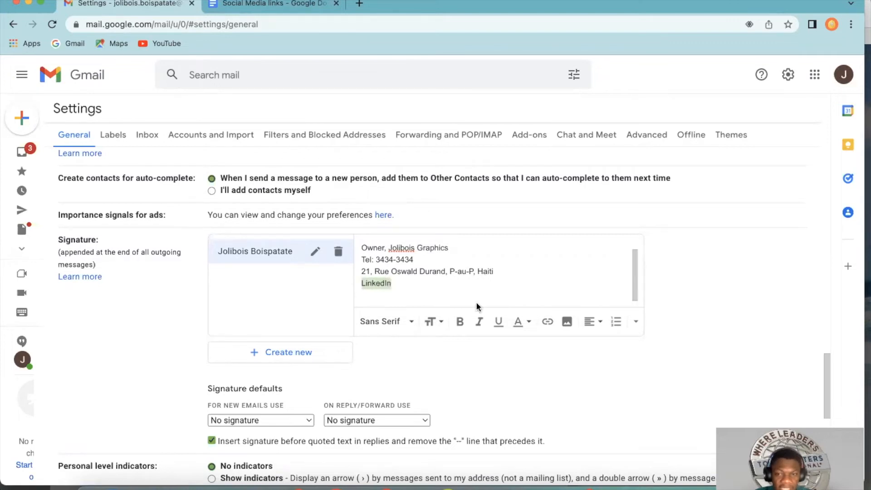
left_click(547, 321)
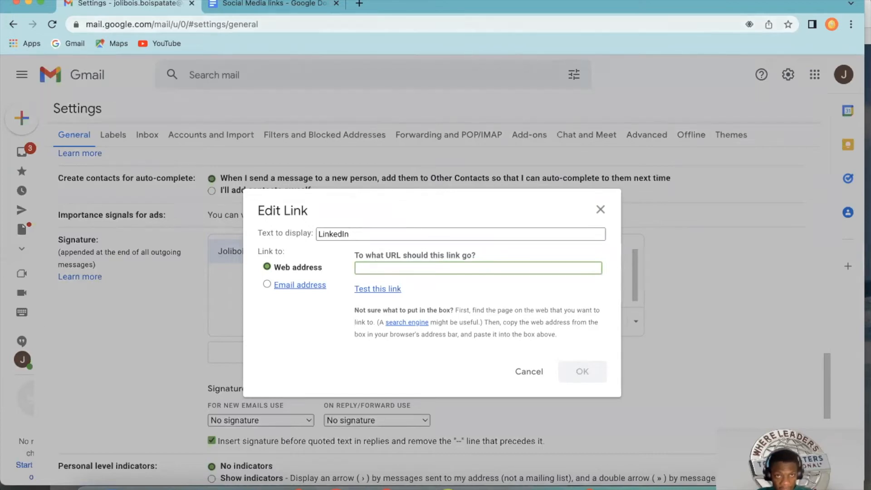
left_click(282, 3)
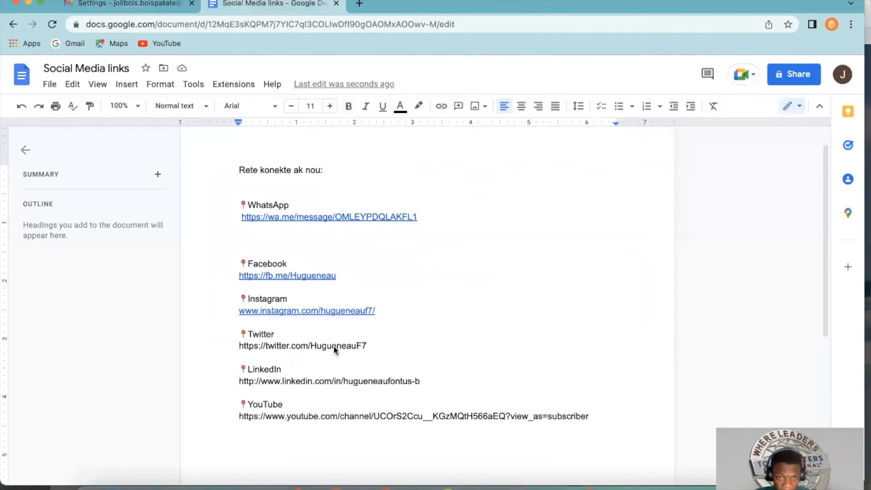
left_click_drag(234, 383, 427, 381)
key("super+c")
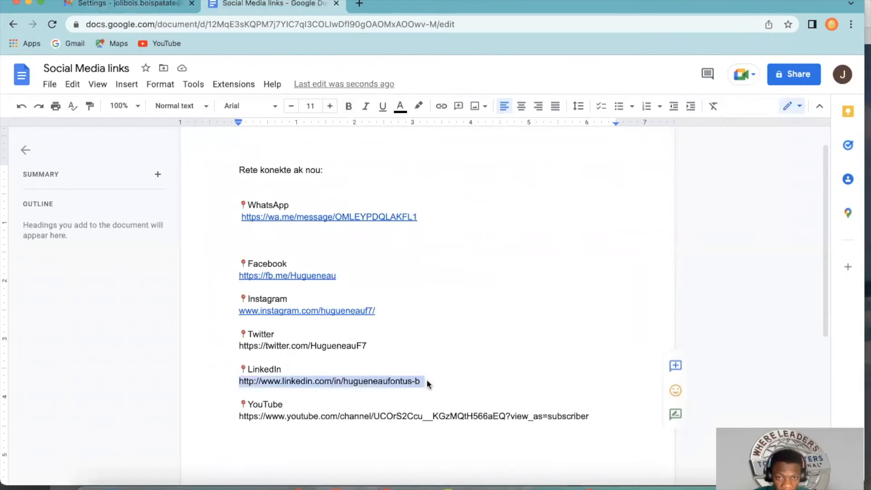
left_click(136, 4)
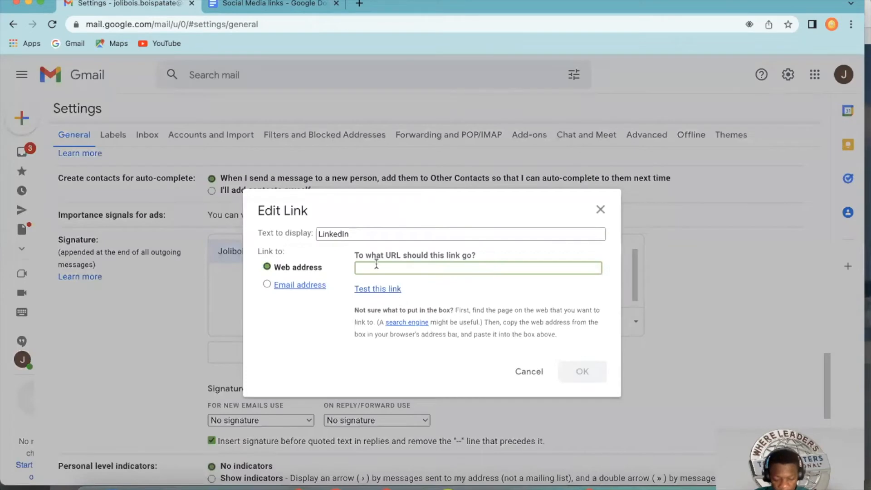
key("super+v")
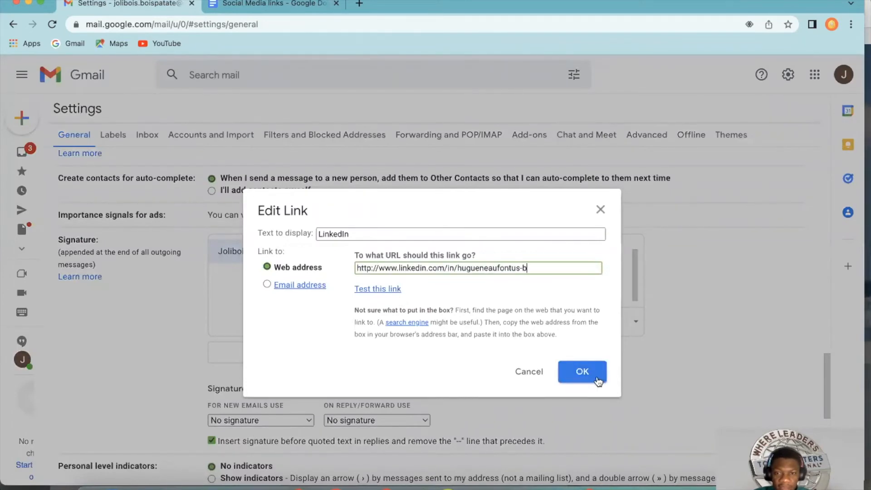
left_click(583, 373)
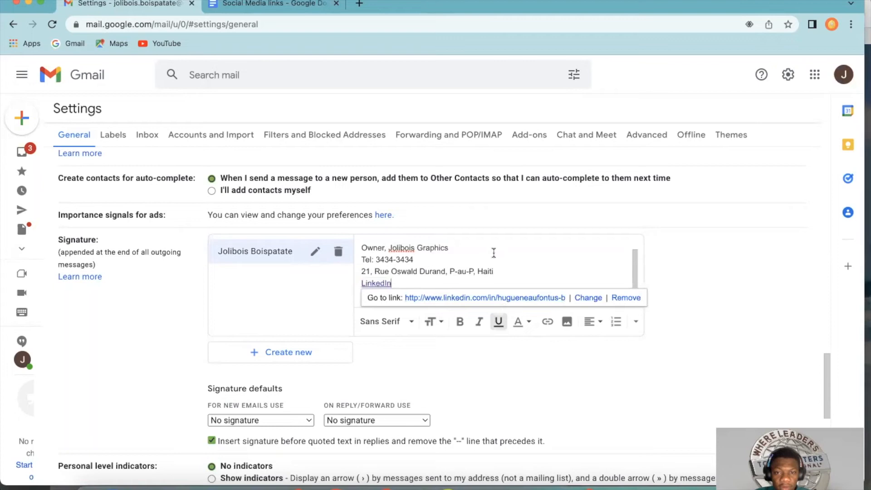
Step: Add "| Instagram" as plain text after the linked "LinkedIn" on the last line of the signature
left_click(494, 251)
left_click(403, 284)
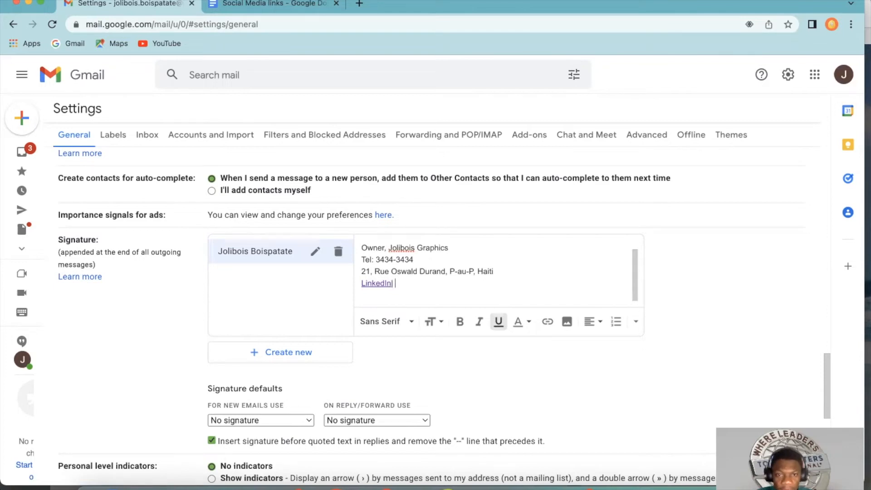
key("super+z")
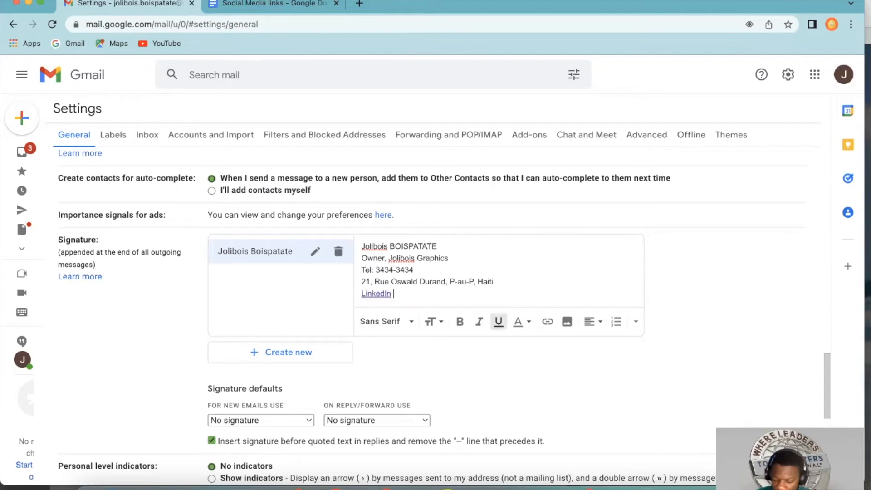
type("| Instagram")
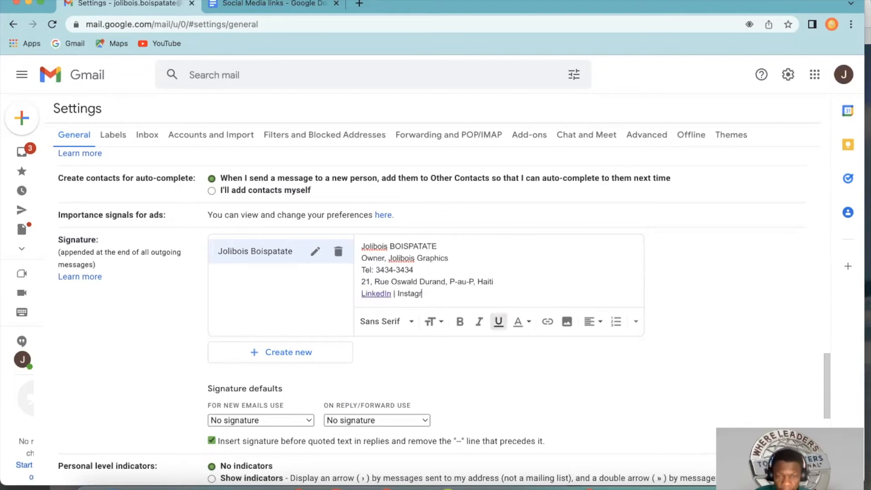
Step: Link the signature's "Instagram" text to the Instagram profile address copied from the "Social Media links" document
double_click(399, 295)
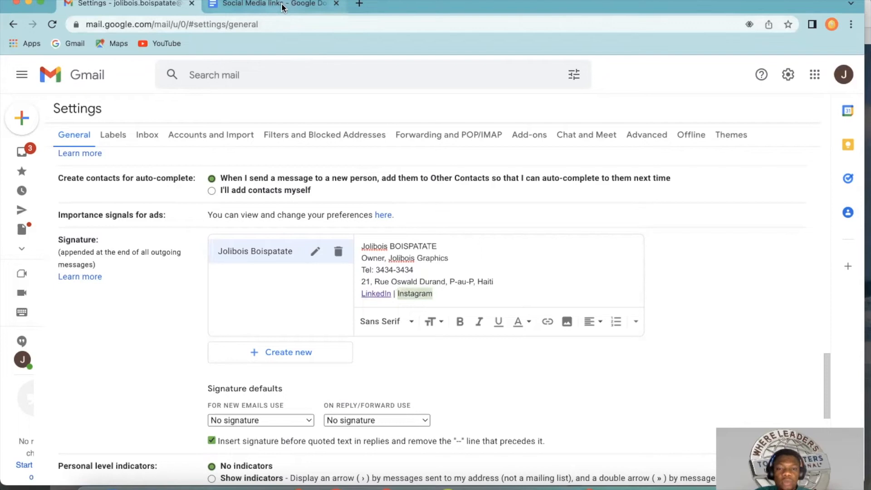
left_click(548, 322)
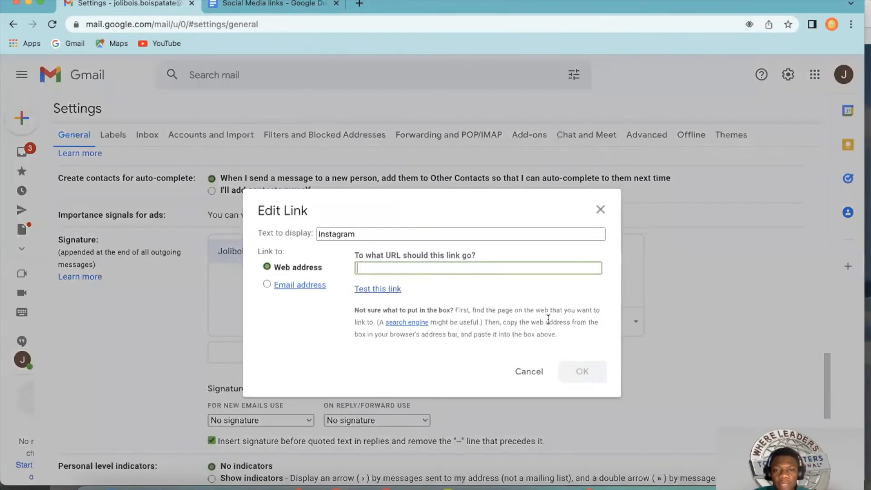
left_click(271, 4)
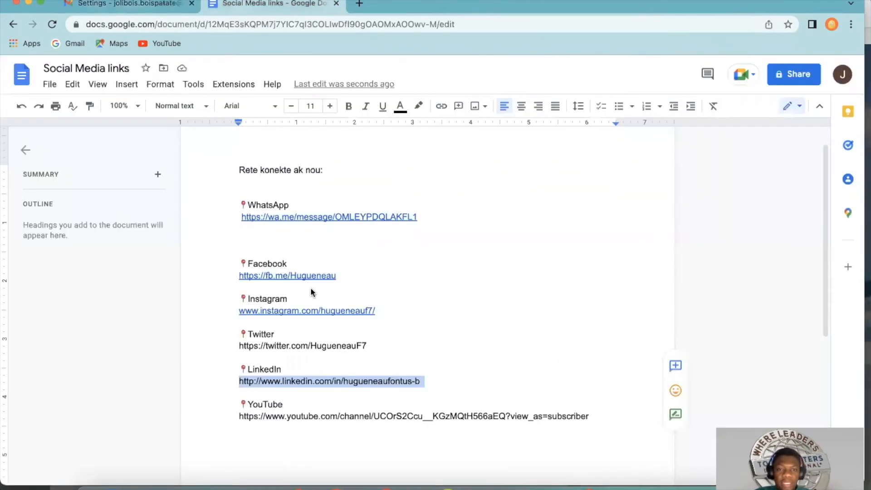
left_click(385, 348)
scroll(254, 345, "down", 1)
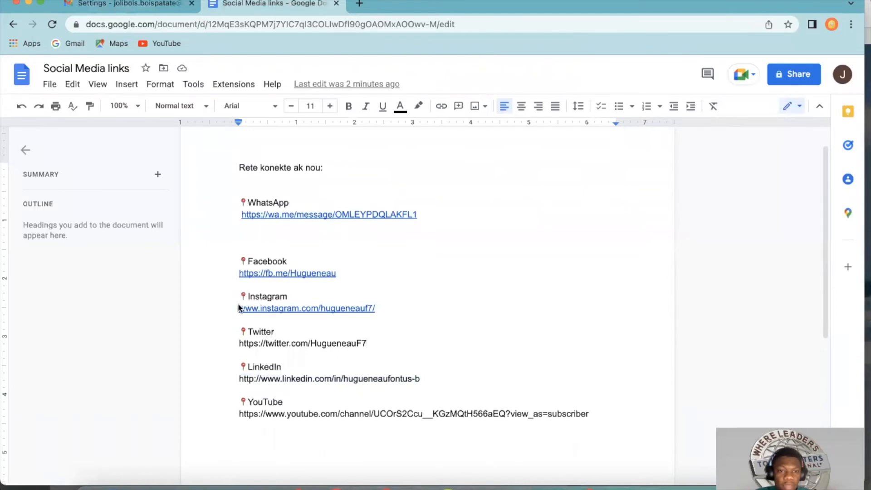
left_click_drag(237, 308, 400, 315)
key("super+c")
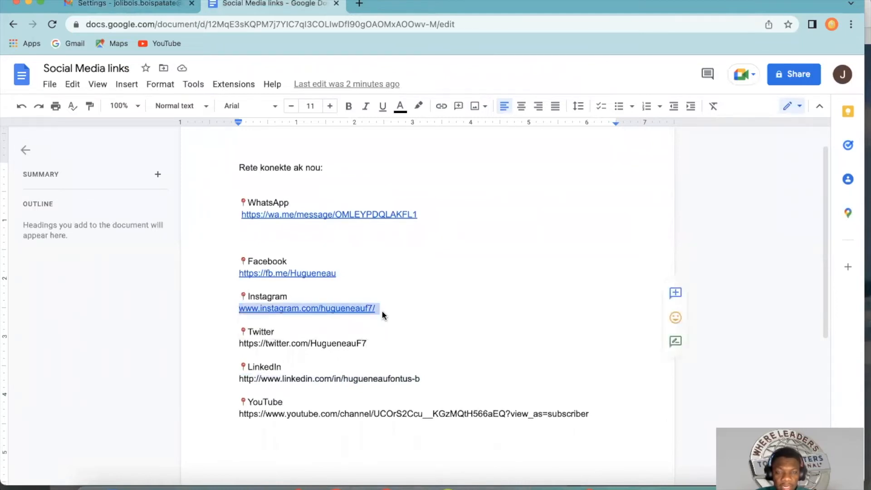
left_click(164, 6)
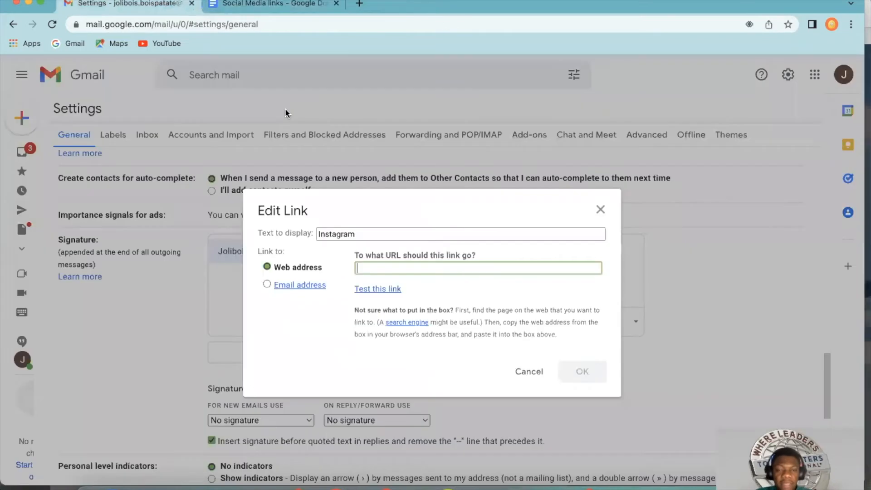
key("super+v")
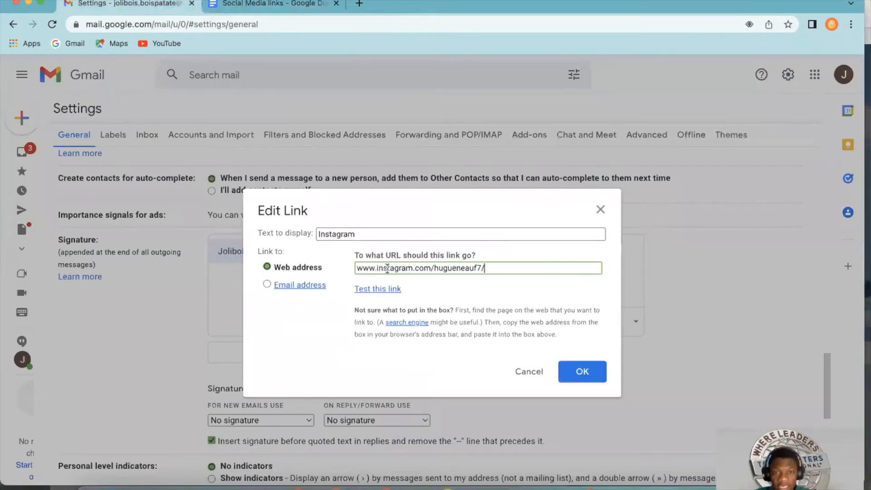
left_click(584, 372)
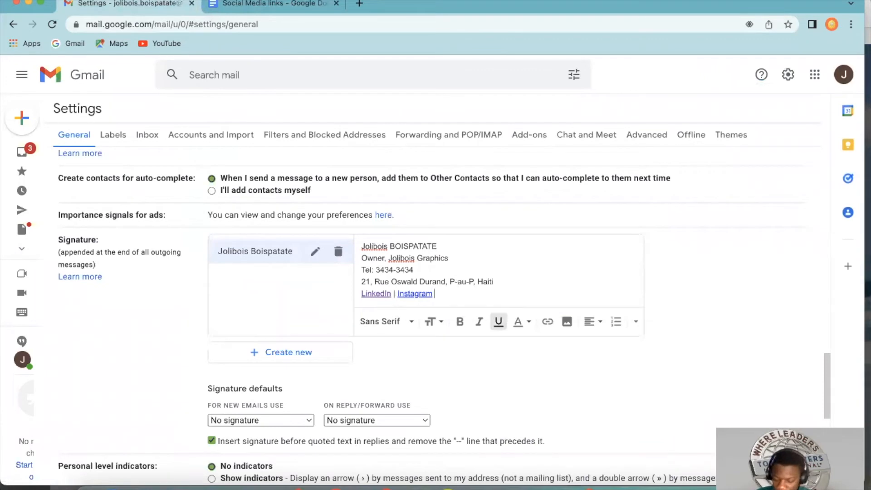
Step: Add "| Facebook" after Instagram in the signature and link "Facebook" to the Facebook address copied from the "Social Media links" document
type("| Face")
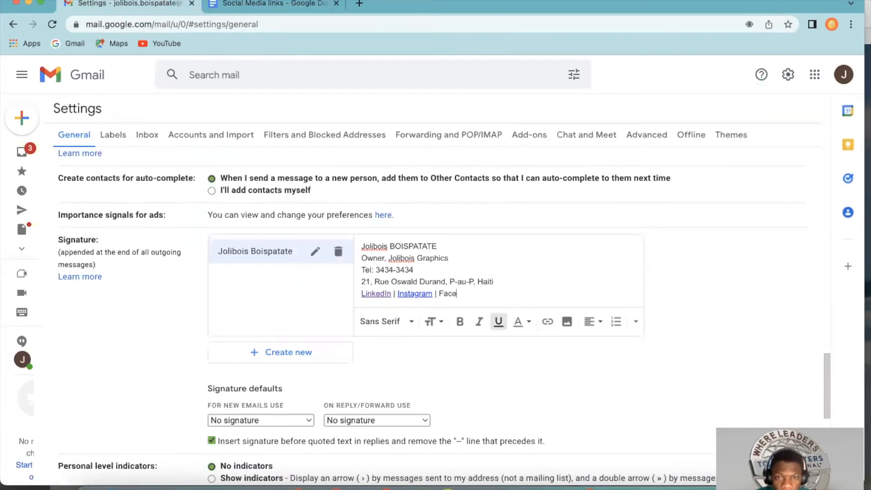
type("book")
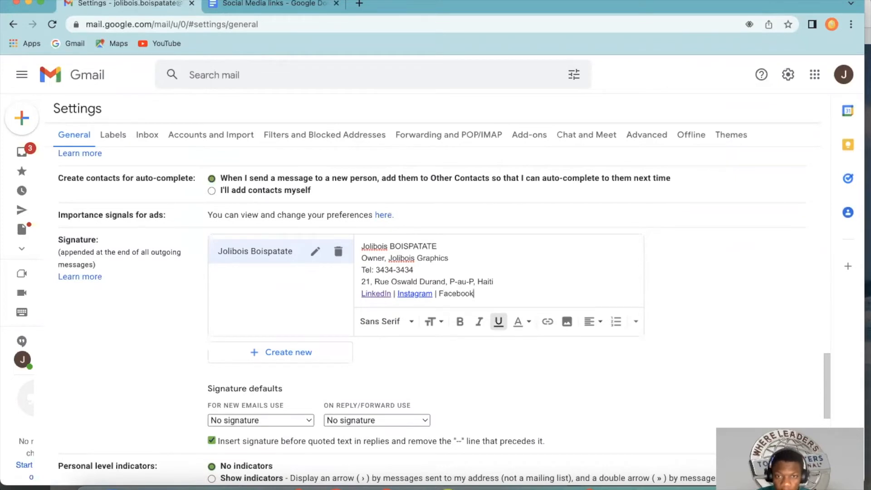
left_click_drag(476, 295, 438, 293)
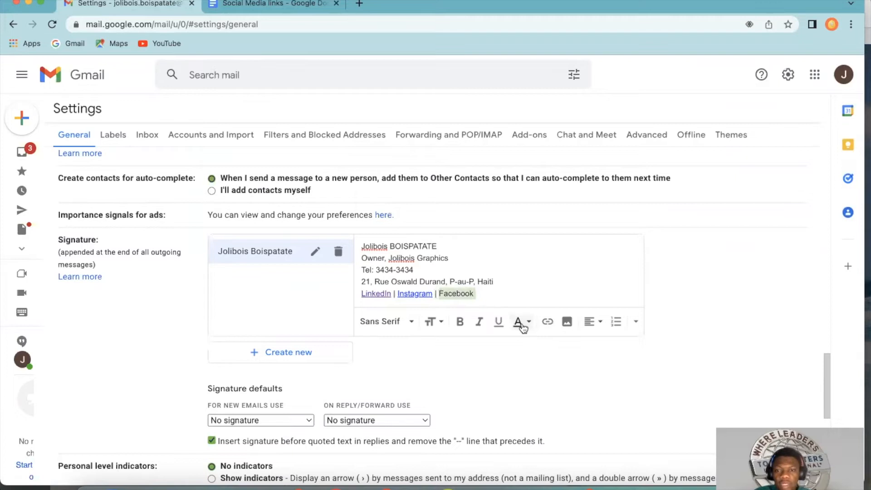
left_click(547, 323)
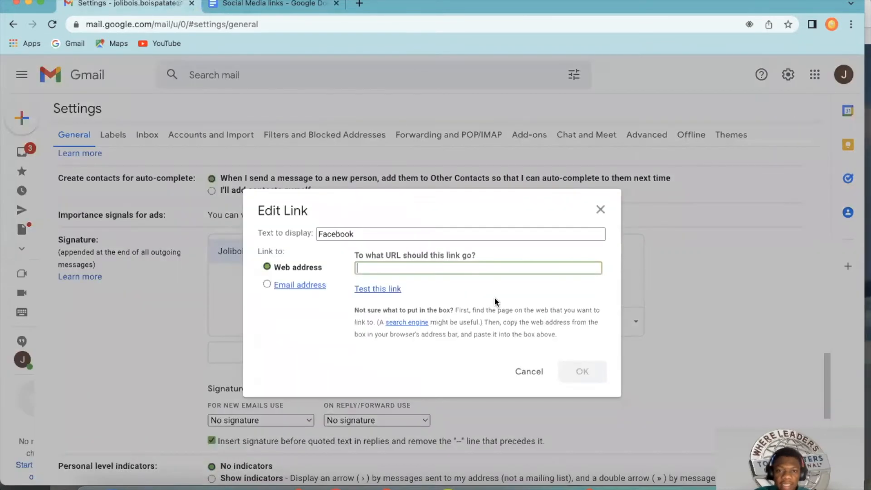
left_click(268, 4)
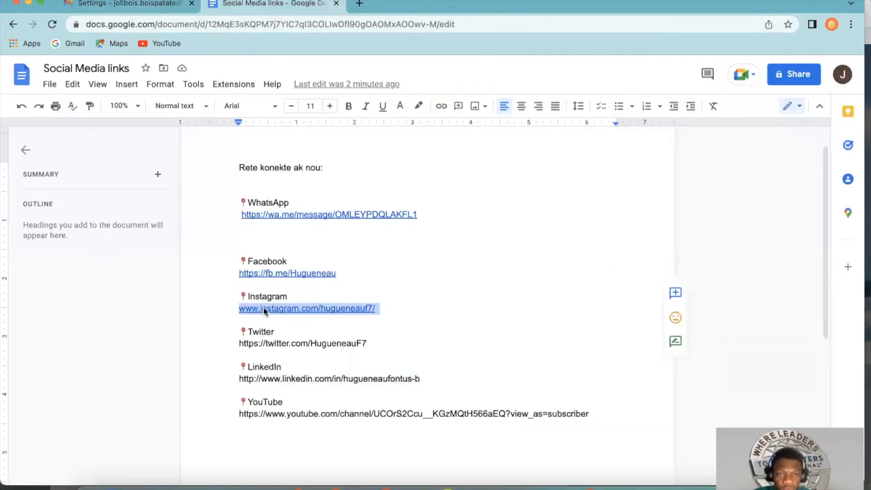
left_click_drag(240, 273, 358, 270)
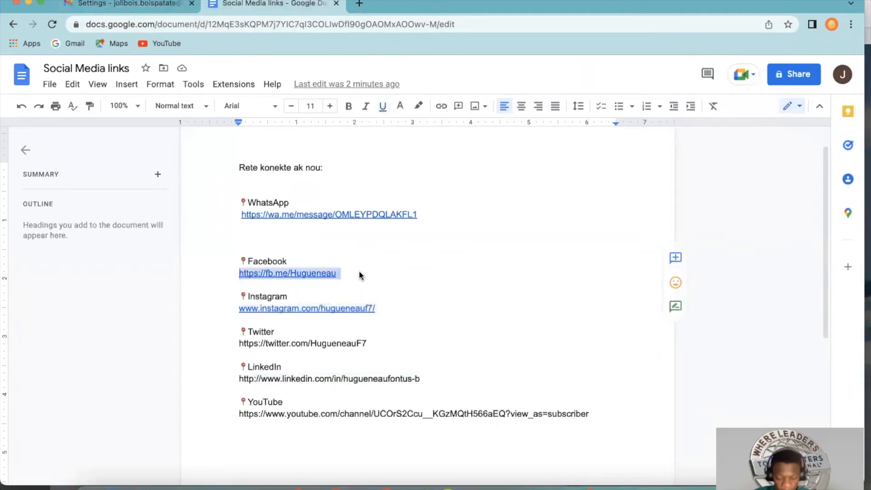
left_click(156, 7)
type("https://fb.me/Hugueneau")
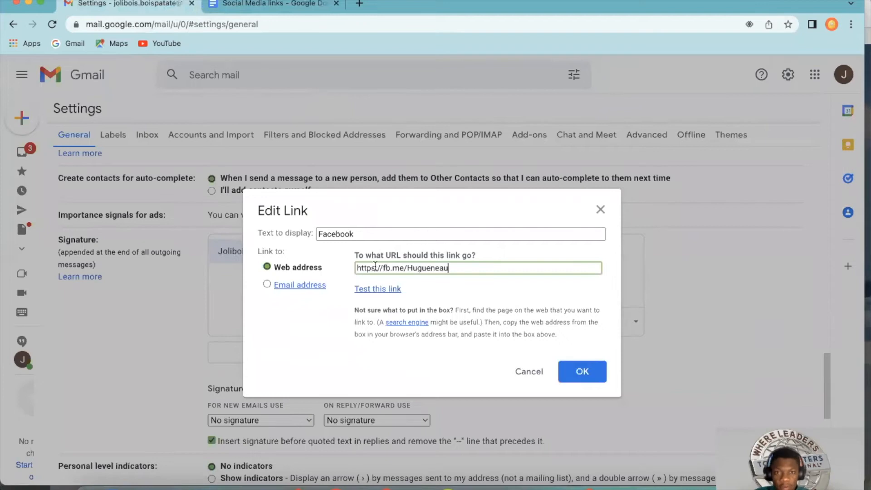
left_click(578, 374)
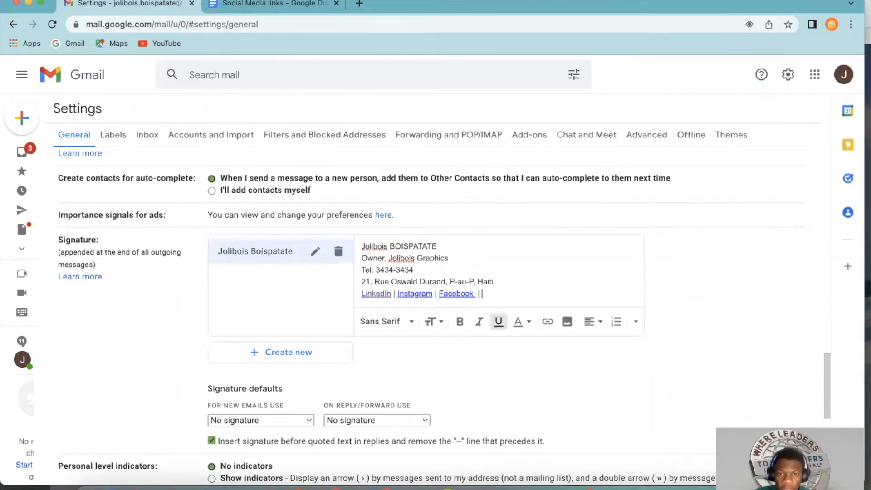
Step: Add "| Twitter" as plain text after the Facebook link in the signature
type("| Twotte")
key("BackSpace")
key("BackSpace")
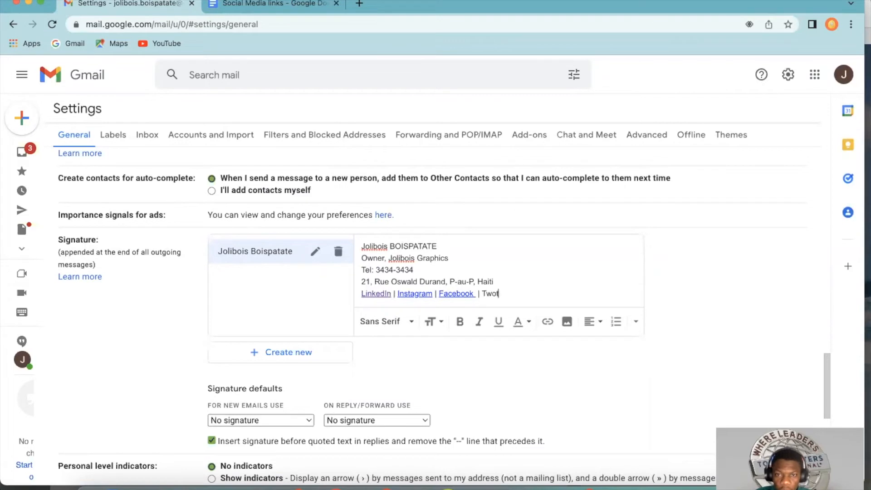
type("itter")
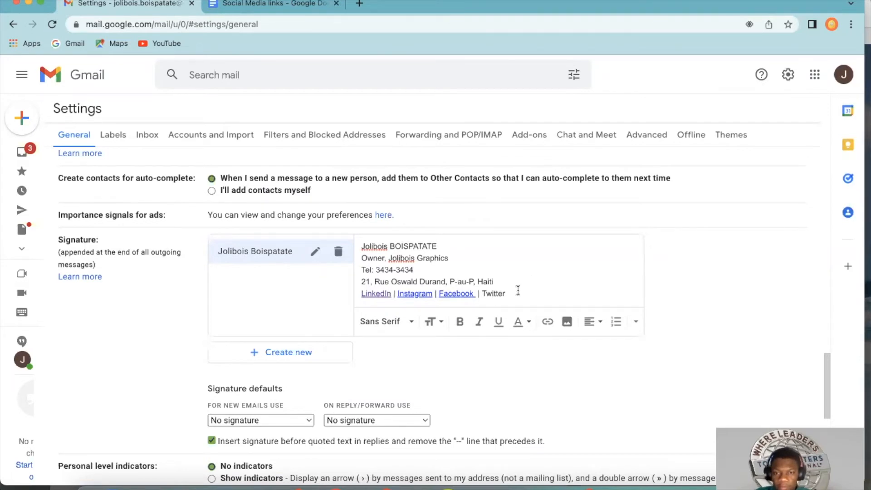
Step: Link the signature's "Twitter" text to the Twitter profile address copied from the "Social Media links" document
mouse_move(508, 293)
left_mouse_down()
mouse_move(481, 294)
mouse_move(522, 293)
left_mouse_up()
left_click(489, 294)
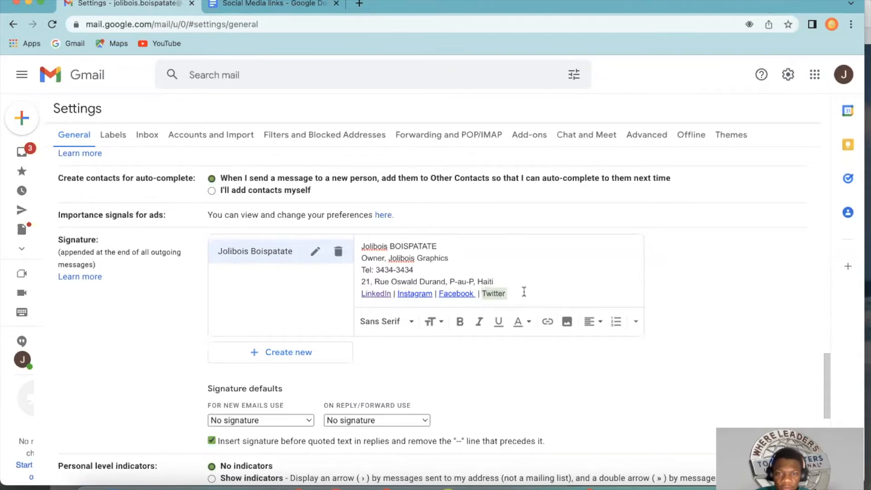
left_click(549, 322)
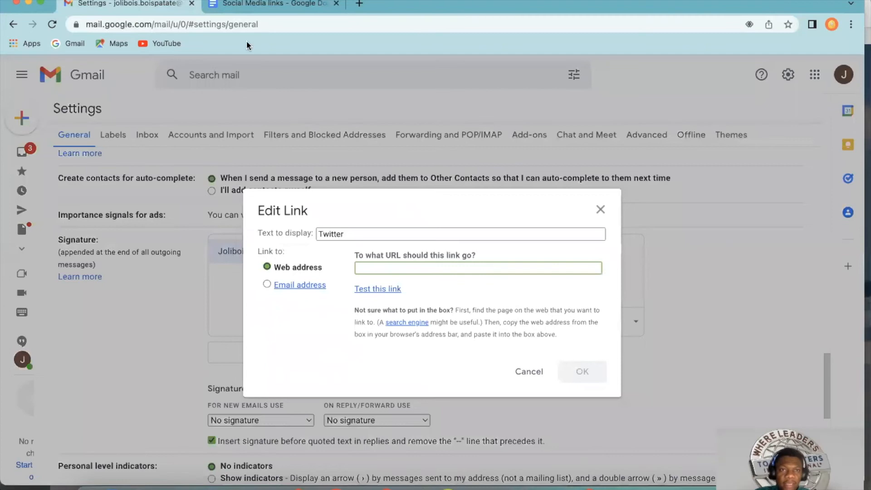
left_click(254, 3)
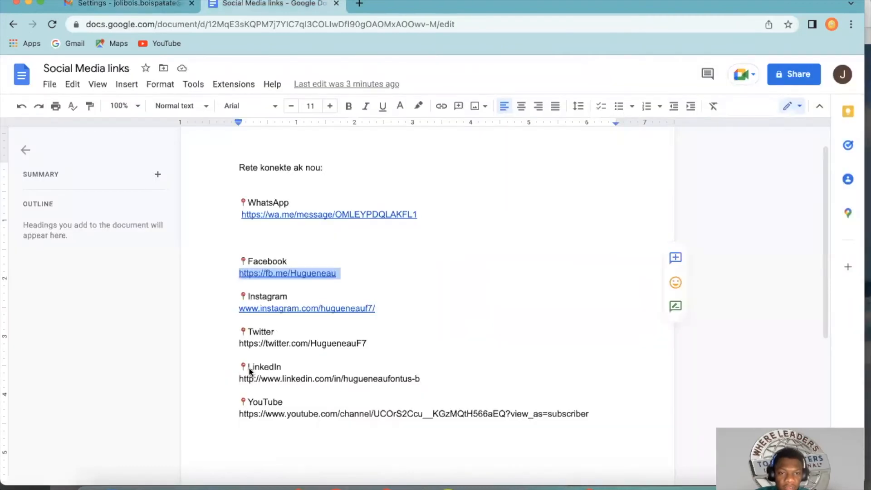
left_click_drag(239, 343, 374, 350)
key("super+c")
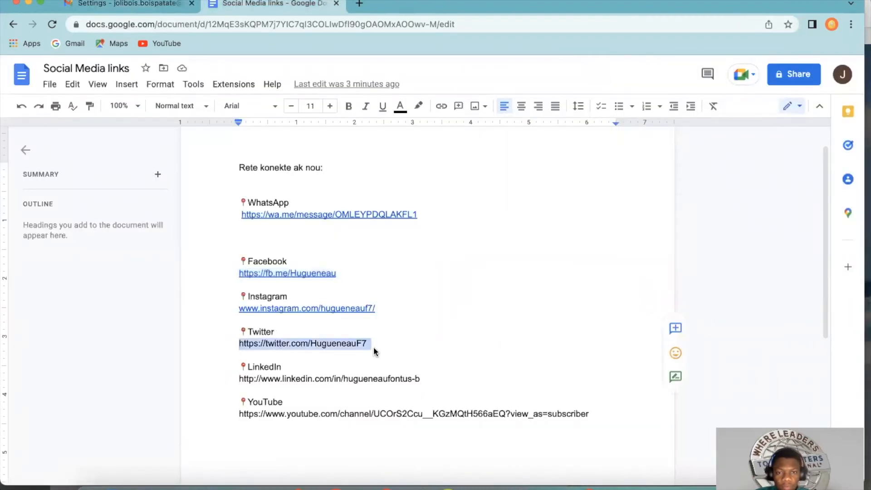
left_click(127, 3)
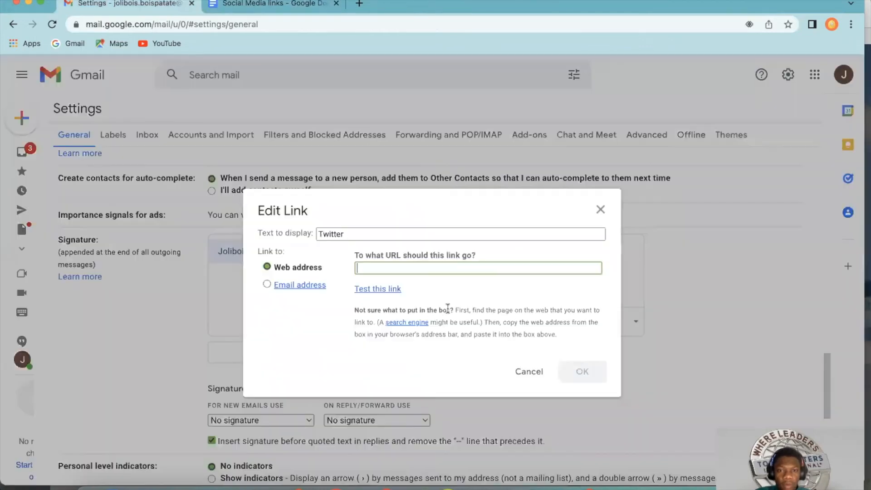
key("super+v")
left_click(581, 368)
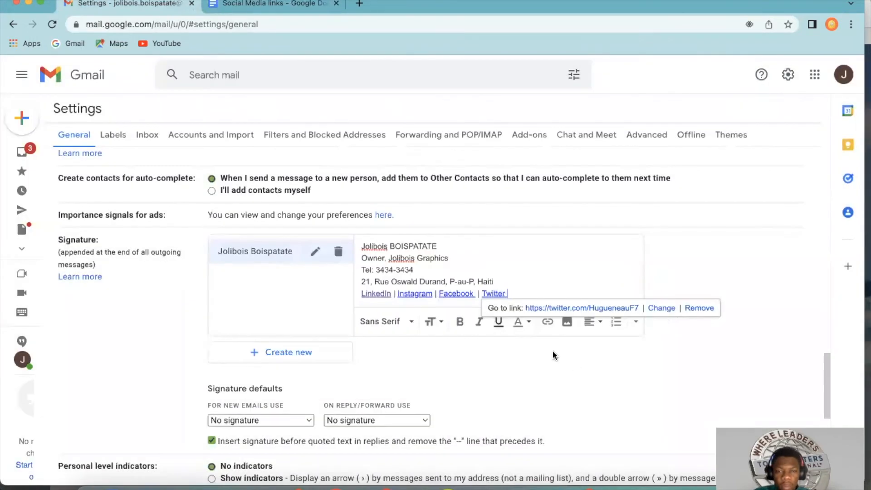
Step: Add "| YouTube" as plain text after the Twitter link in the signature
type("|")
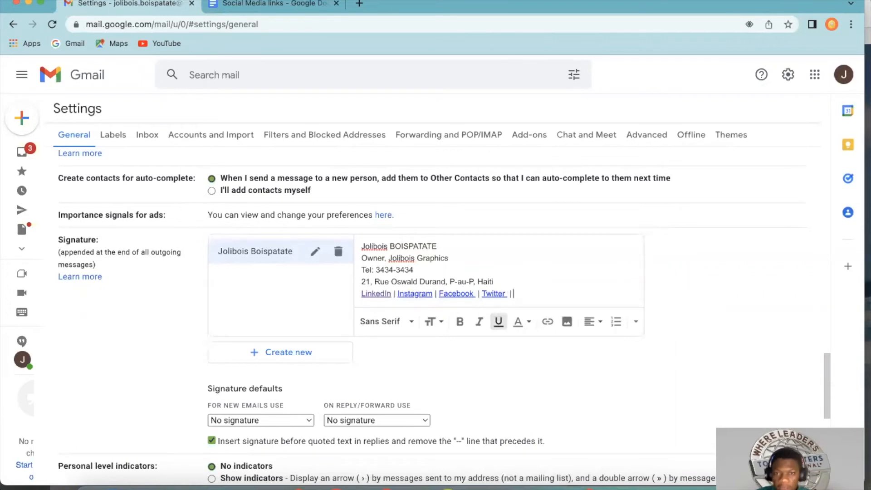
type(" YouTubv")
key("BackSpace")
type("y")
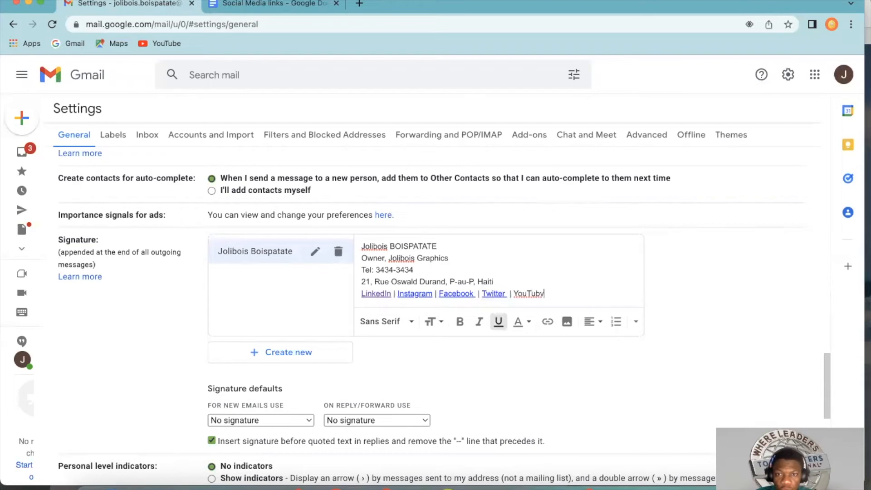
key("BackSpace")
type("e")
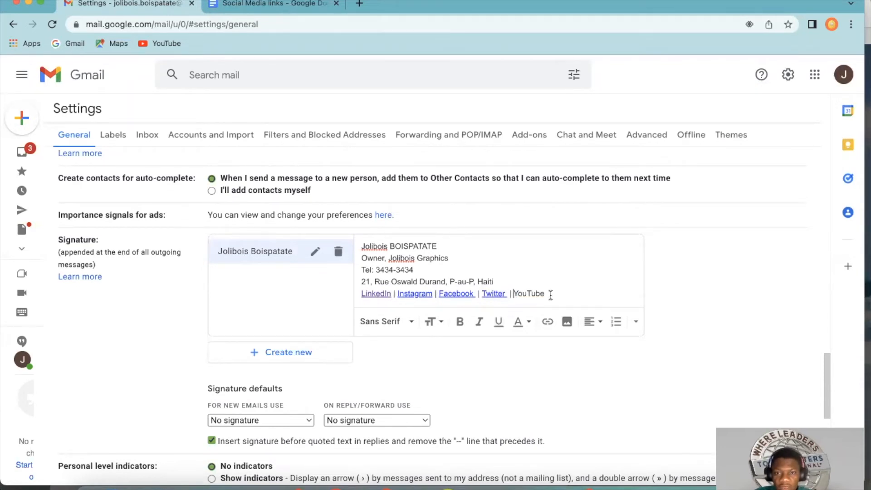
Step: Link the signature's "YouTube" text to the YouTube channel address copied from the "Social Media links" document
double_click(550, 294)
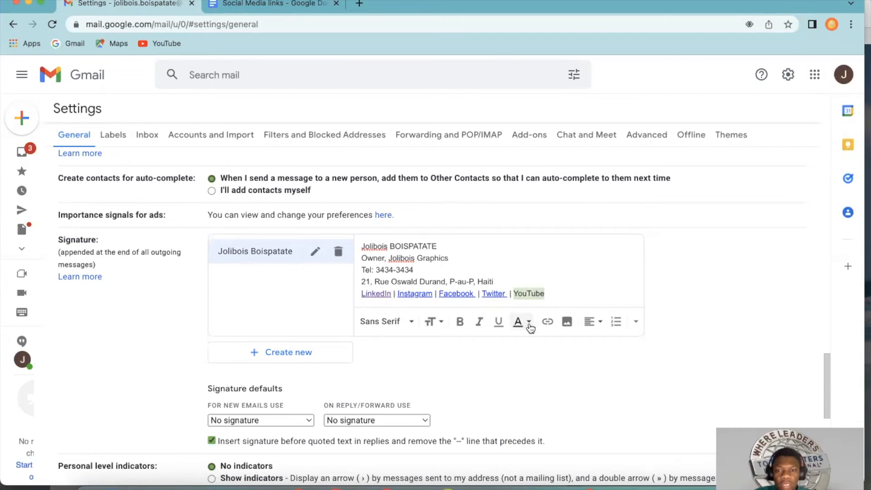
left_click(548, 322)
left_click(266, 5)
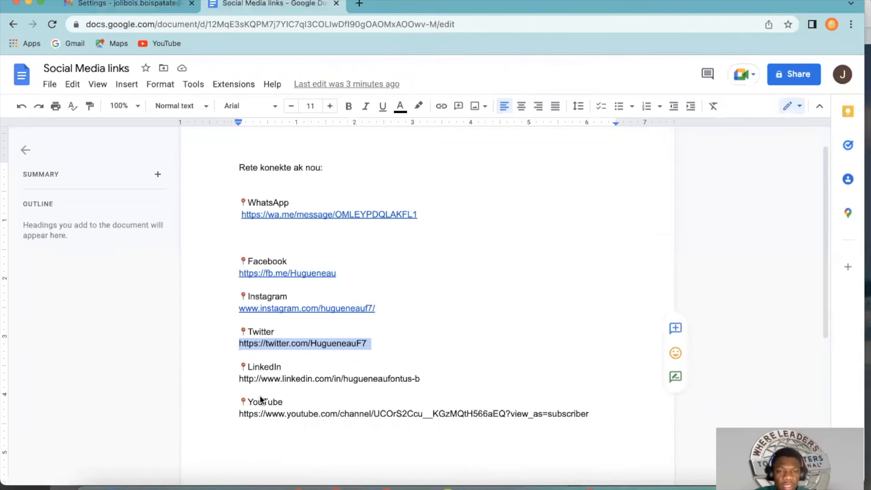
left_click_drag(237, 425, 603, 416)
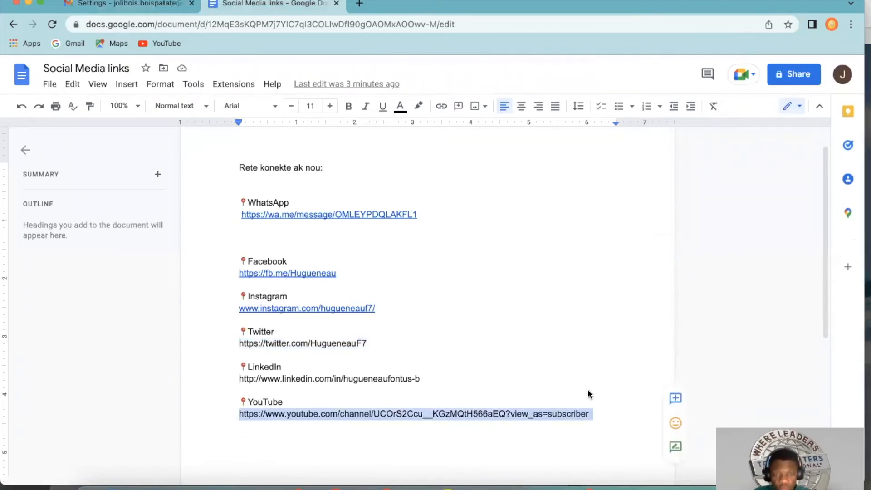
left_click(163, 5)
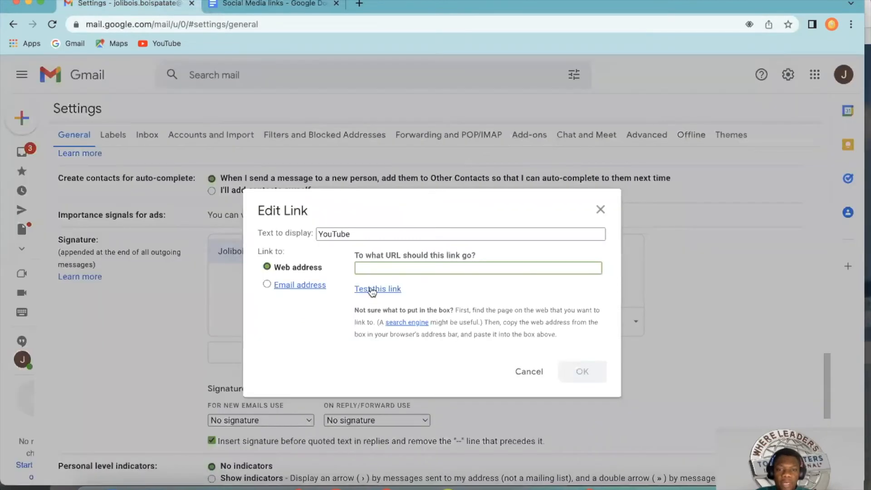
key("super+v")
left_click(582, 371)
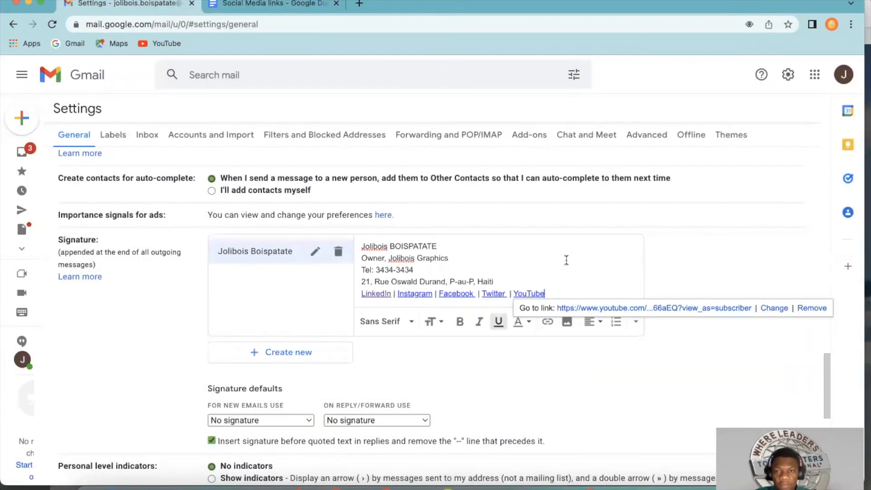
Step: Apply a dark blue text colour to the "LinkedIn" link in the signature
scroll(472, 375, "up", 7)
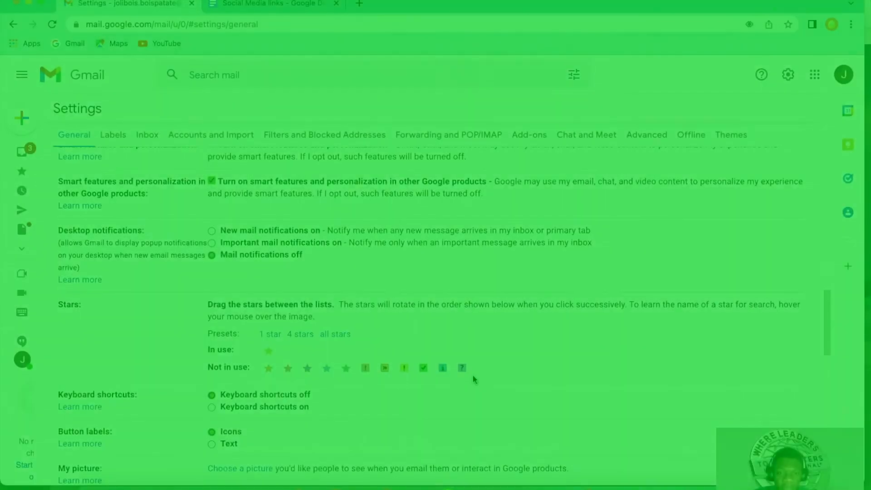
scroll(472, 374, "down", 5)
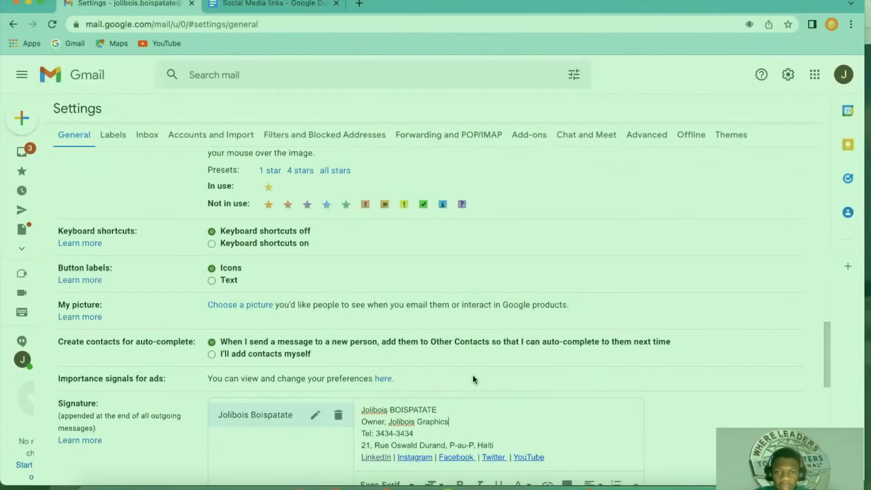
left_click(451, 374)
scroll(450, 375, "down", 1)
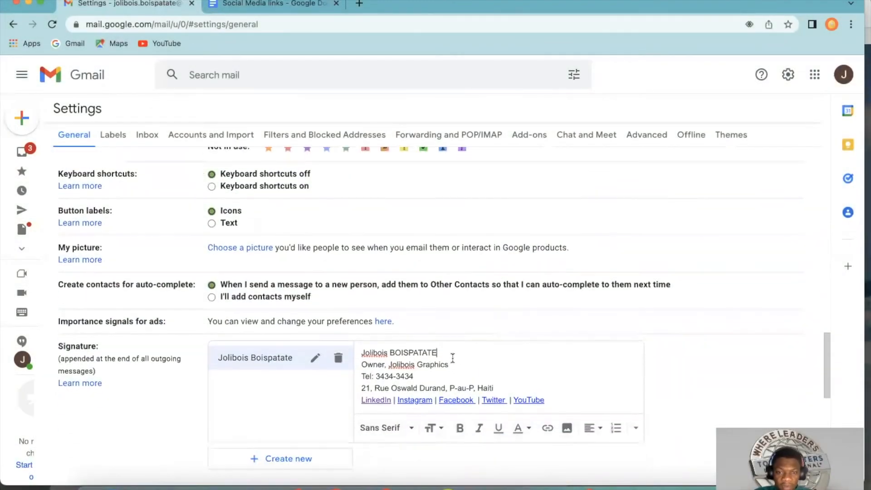
left_click(378, 401)
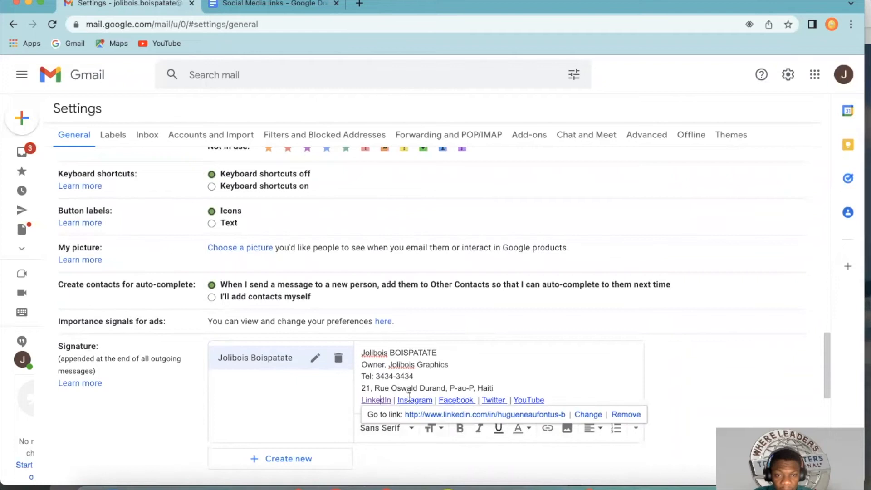
left_click(376, 402)
left_click_drag(394, 400, 364, 399)
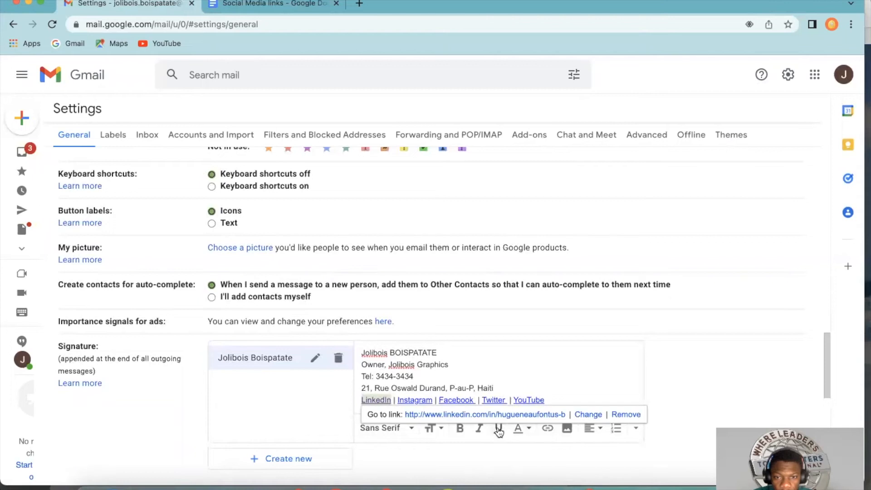
left_click(522, 429)
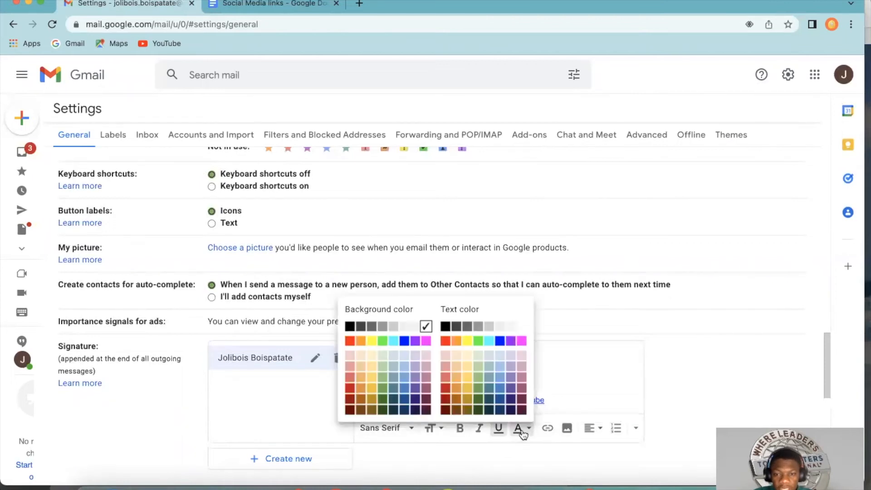
left_click(502, 412)
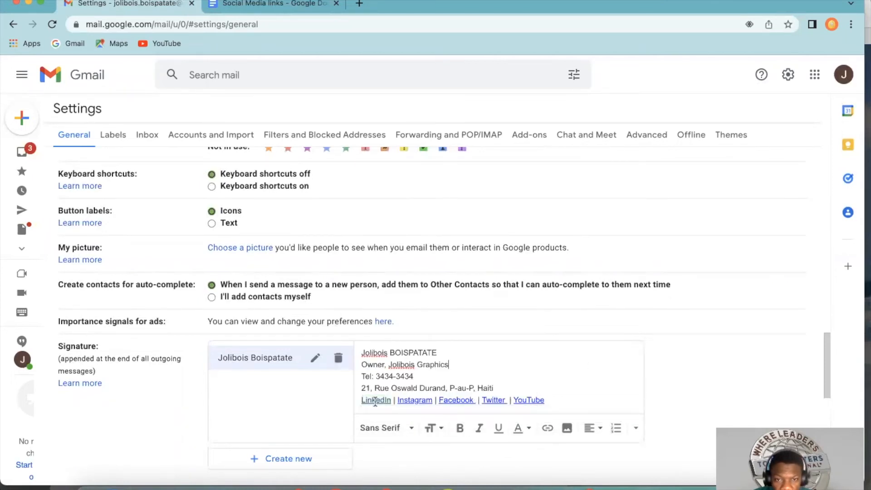
mouse_move(361, 400)
left_mouse_down()
mouse_move(422, 400)
mouse_move(395, 402)
left_mouse_up()
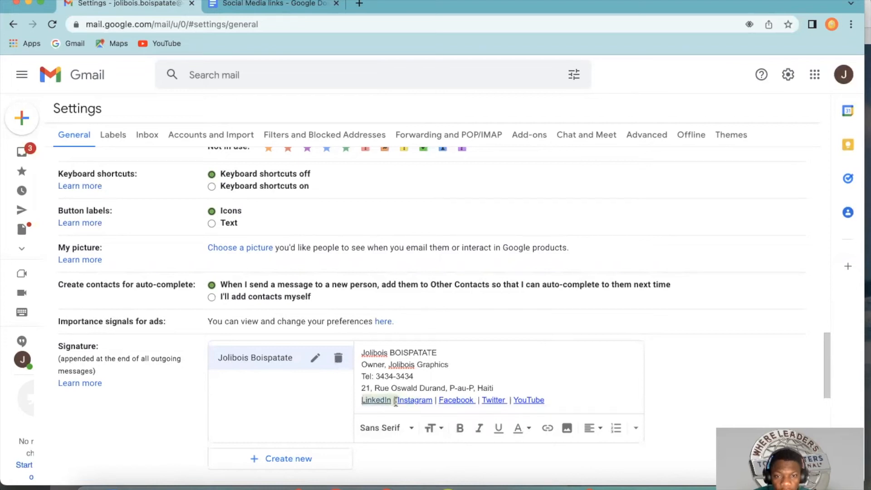
left_click(454, 406)
left_click(486, 376)
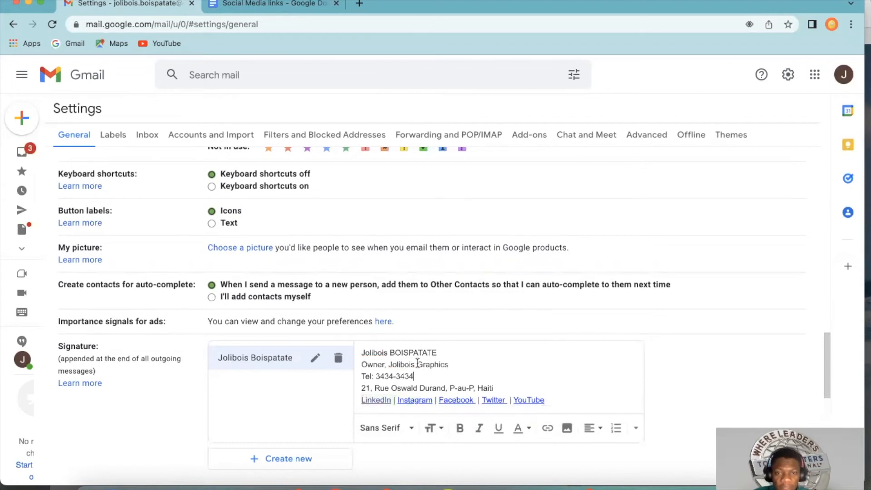
Step: Make the owner's name on the first line of the signature black and bold
left_click_drag(441, 352, 359, 354)
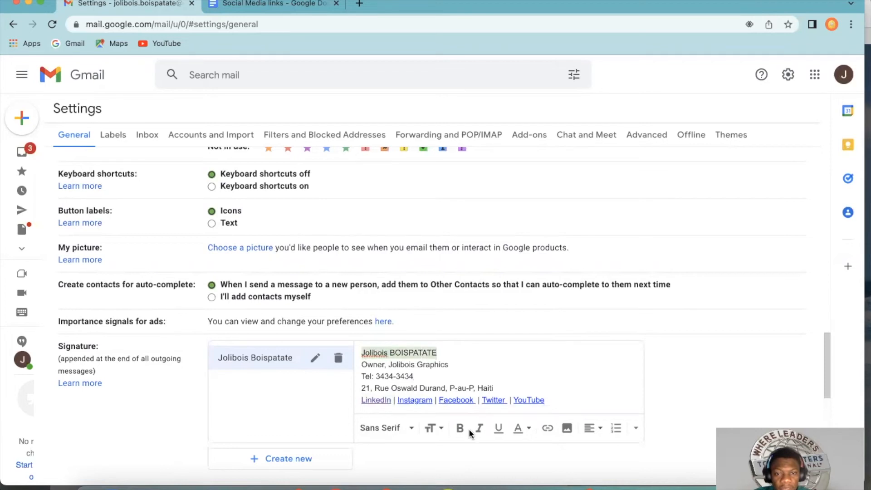
left_click(518, 428)
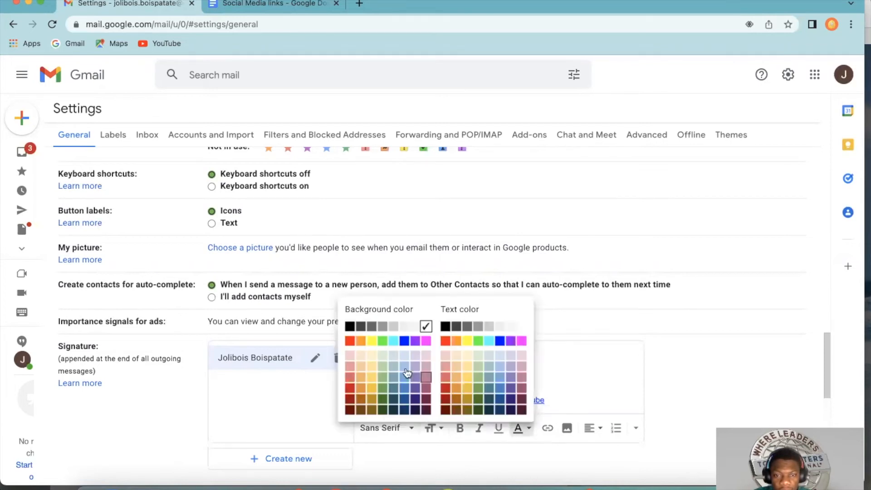
left_click(445, 328)
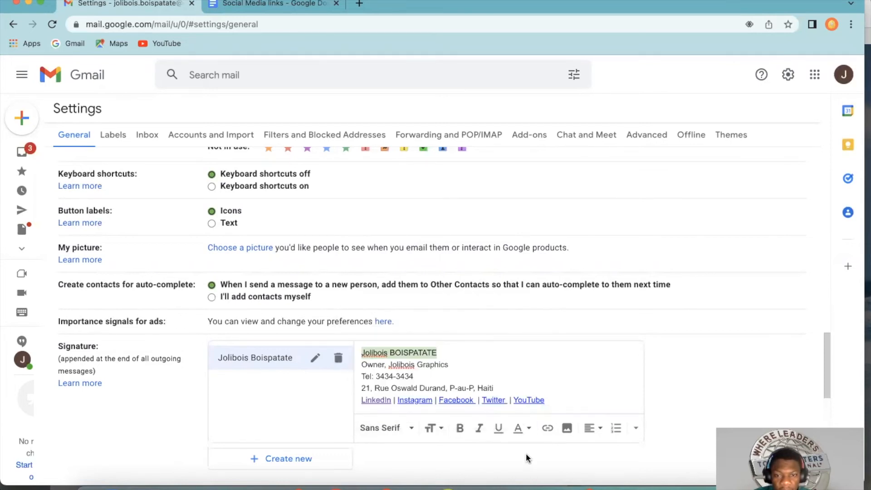
left_click(460, 431)
left_click(463, 365)
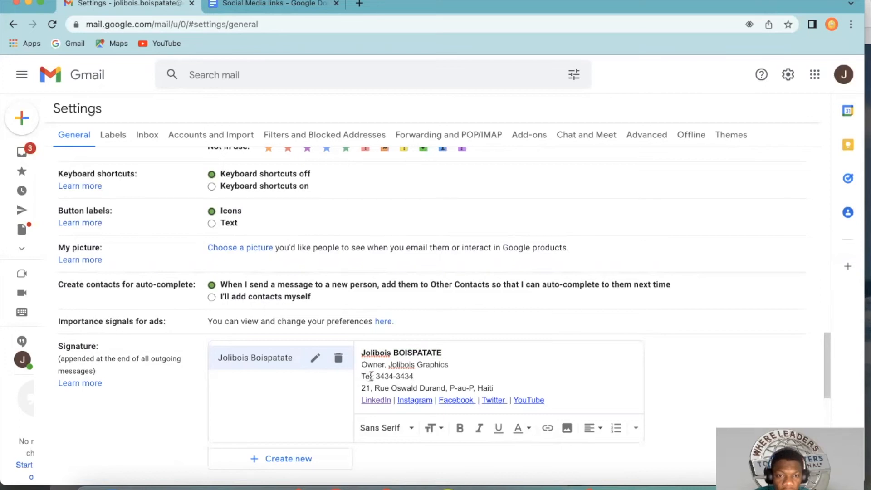
Step: Bold the "Tel:" label in front of the signature's phone number
left_click_drag(374, 377, 361, 375)
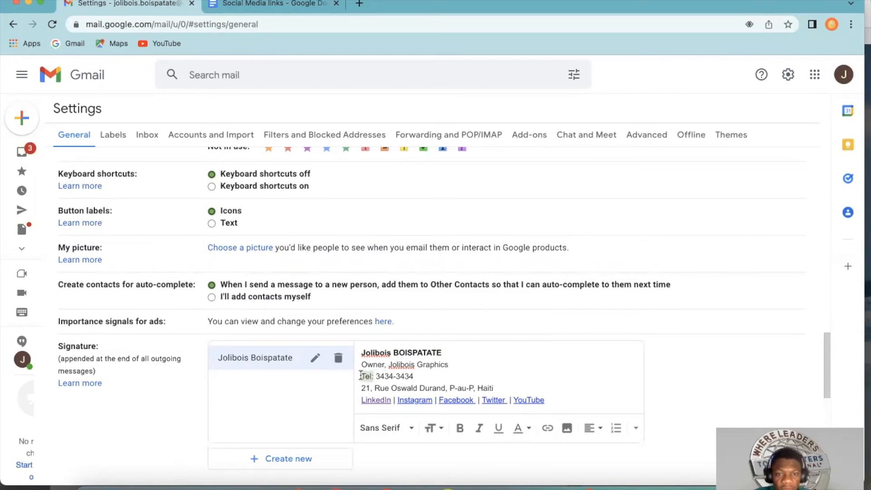
left_click(459, 428)
left_click(401, 376)
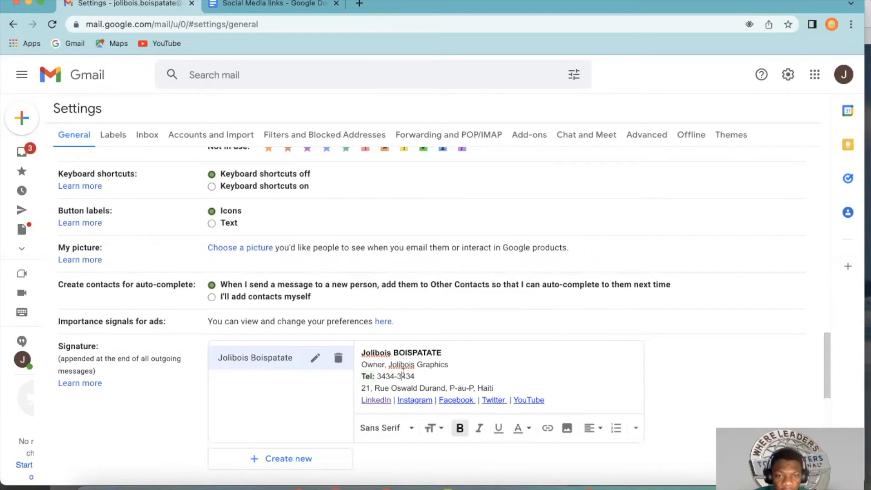
Step: Insert a bold "Adresse:" label in front of the street address in the signature
left_click(362, 388)
type("Adress")
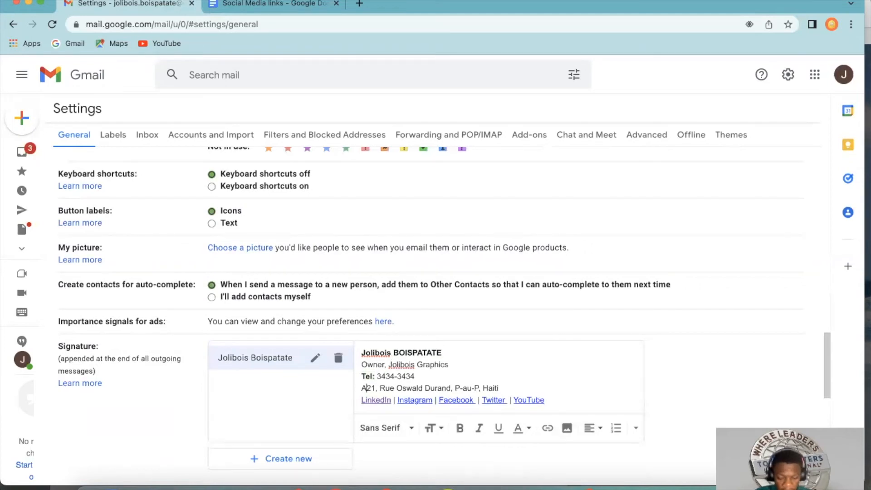
type("e")
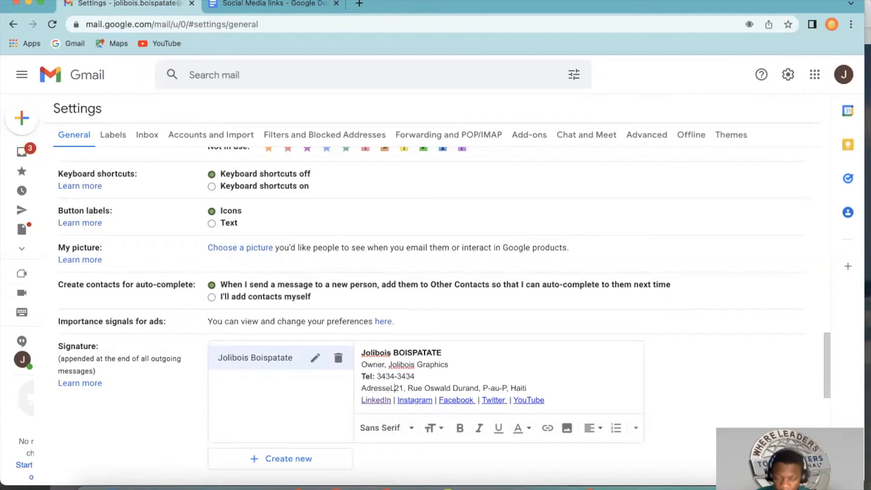
type(":")
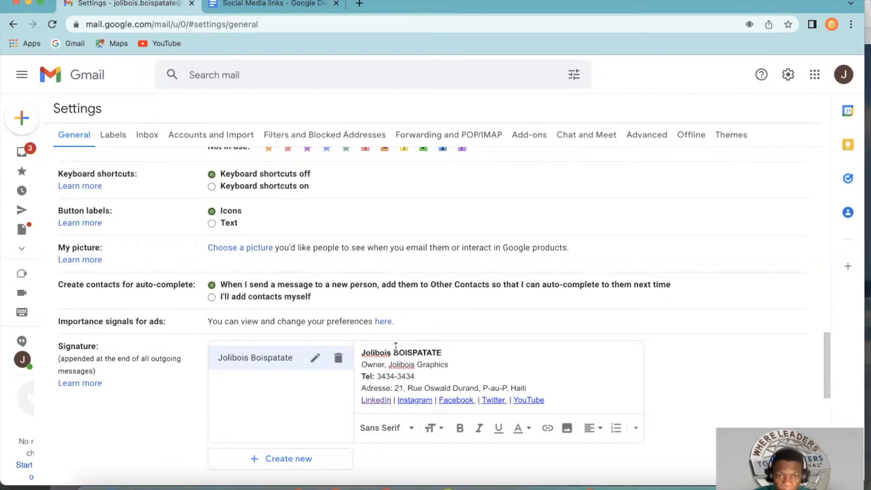
left_click_drag(363, 389, 392, 389)
left_click(460, 428)
left_click(459, 371)
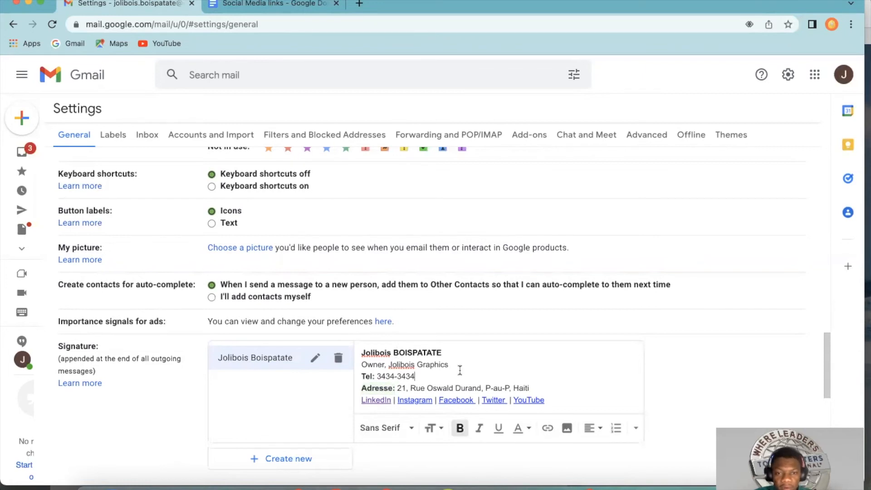
Step: Set the owner's named signature as the default for both new emails and replies/forwards
scroll(554, 379, "down", 2)
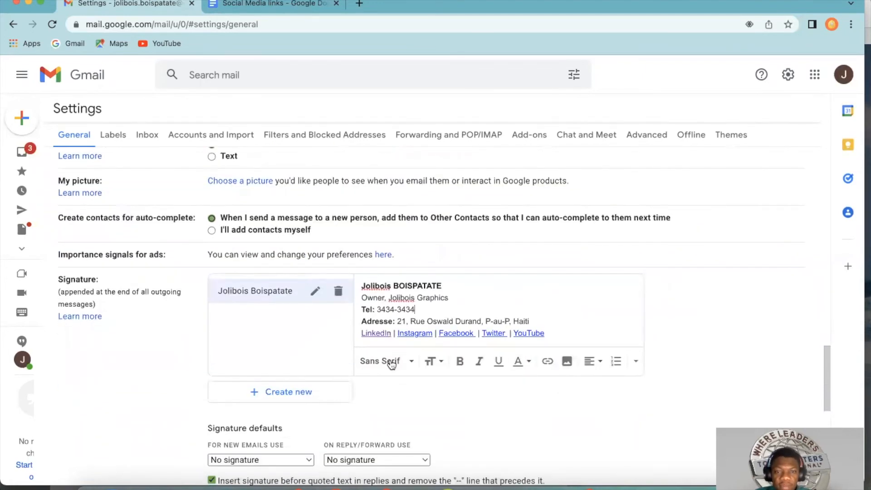
scroll(453, 338, "down", 1)
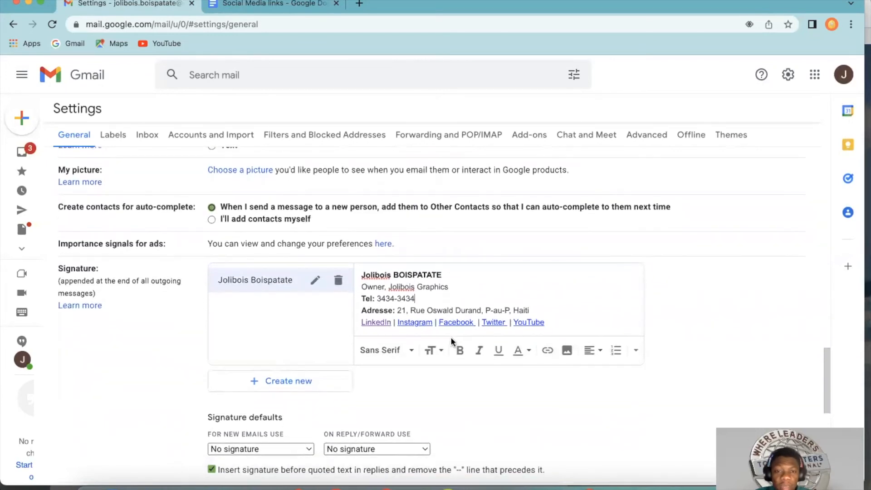
scroll(441, 360, "down", 3)
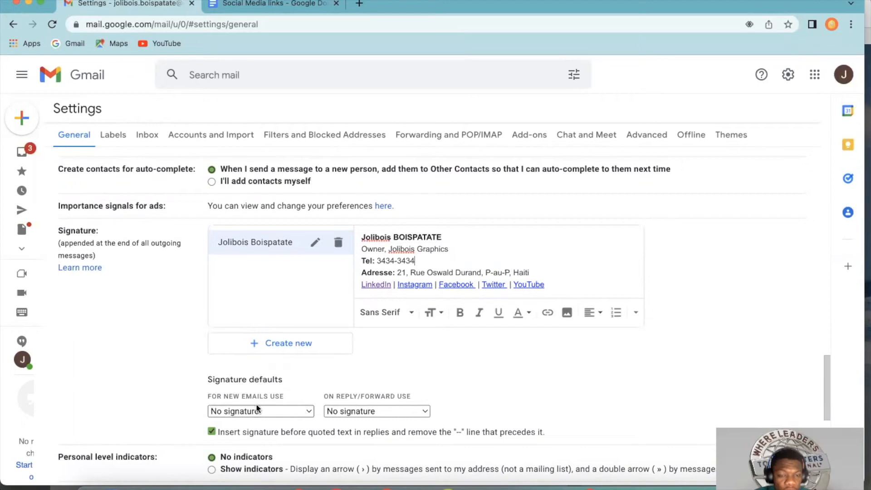
left_click(268, 411)
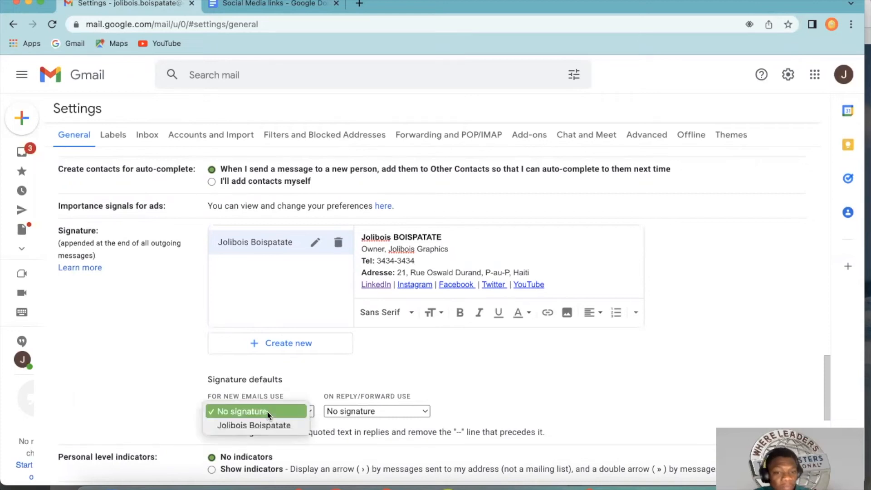
left_click(261, 423)
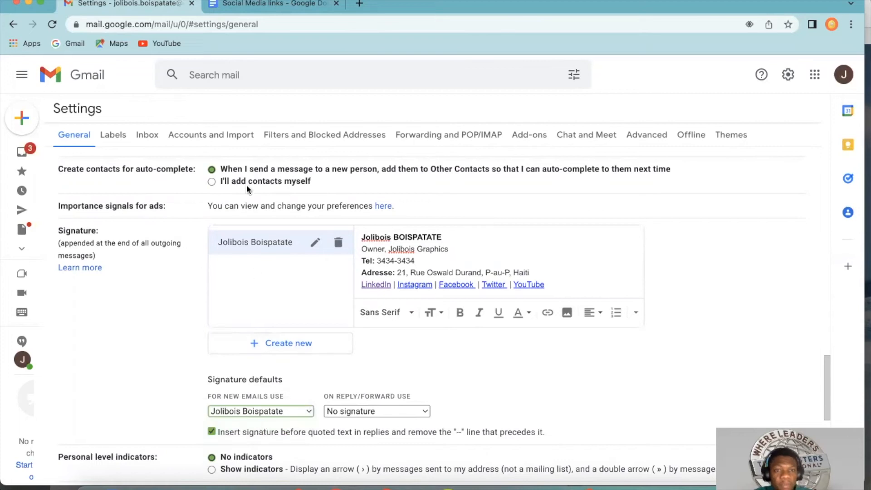
left_click(376, 412)
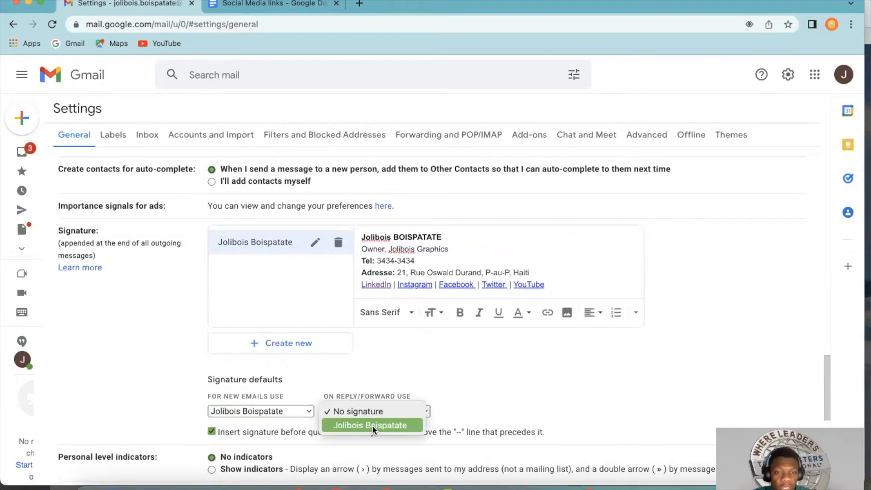
left_click(372, 426)
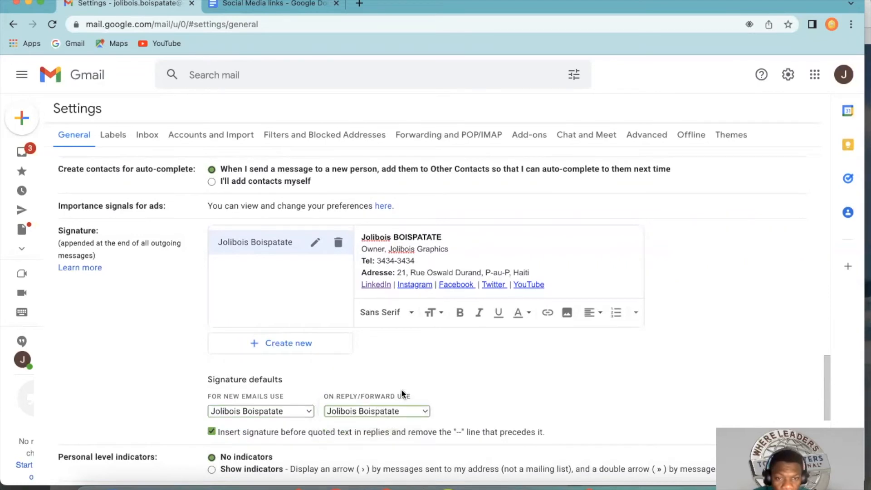
Step: Turn off the option that inserts the signature before quoted text in replies and removes the "--" line
scroll(402, 394, "down", 1)
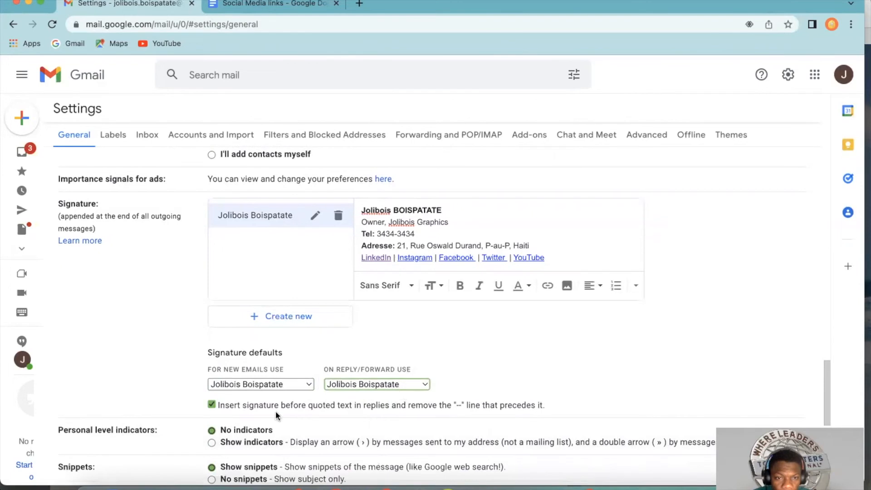
left_click(212, 405)
scroll(349, 406, "down", 2)
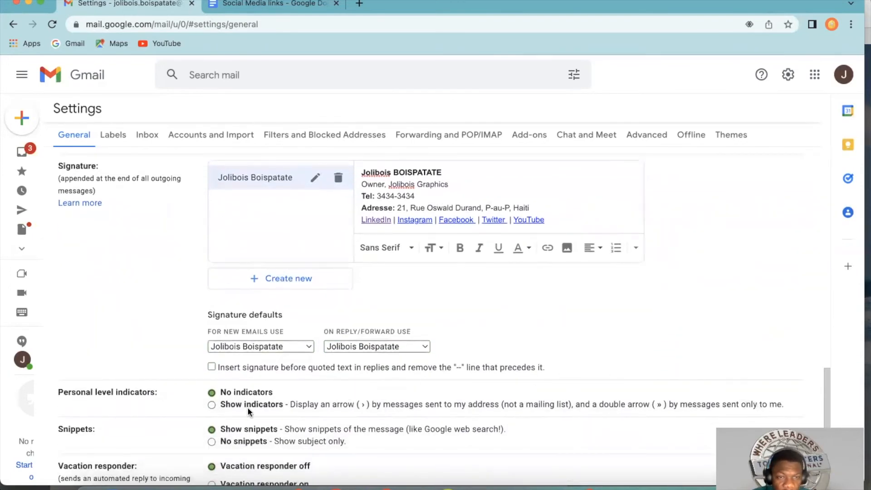
scroll(363, 395, "up", 3)
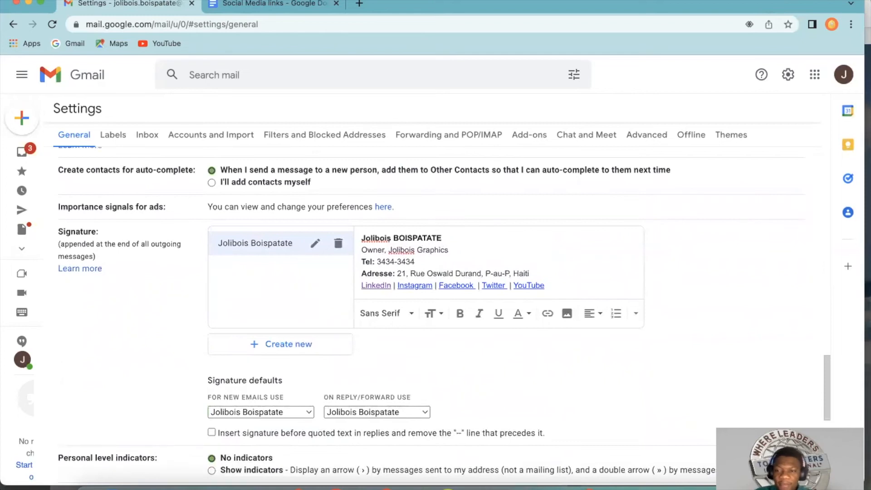
Step: Save the changes made to the General settings
scroll(498, 418, "down", 7)
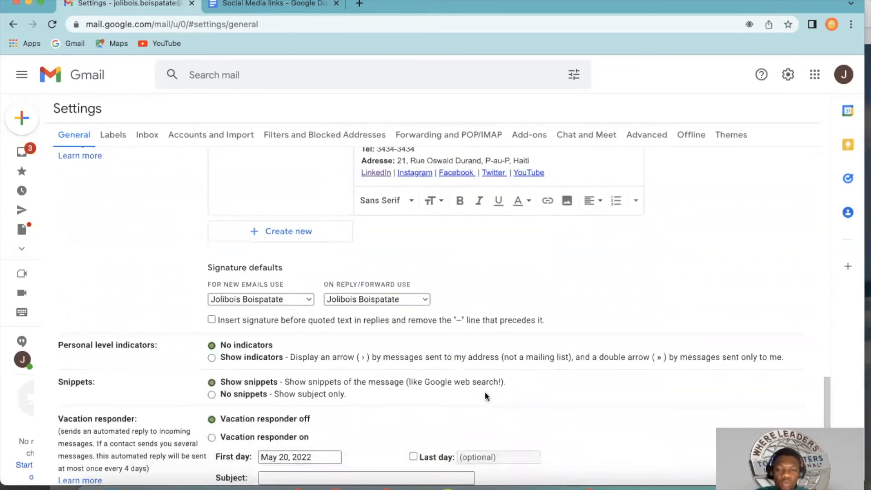
scroll(469, 391, "down", 3)
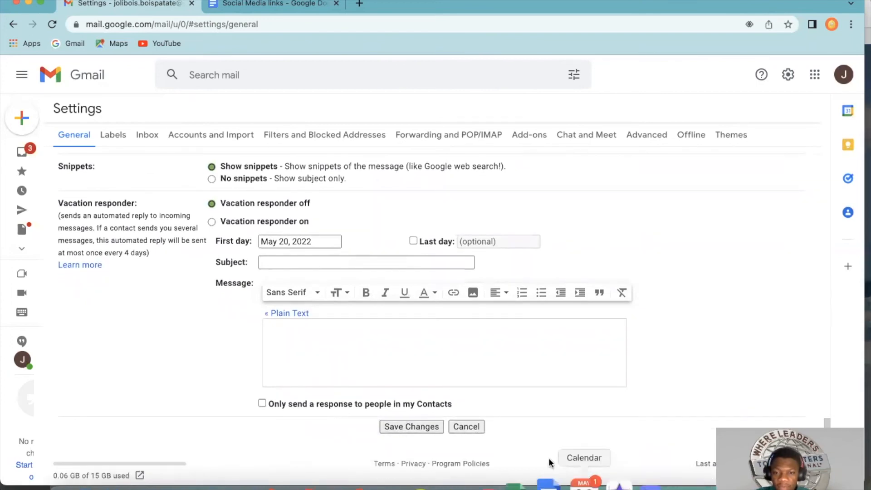
left_click(420, 428)
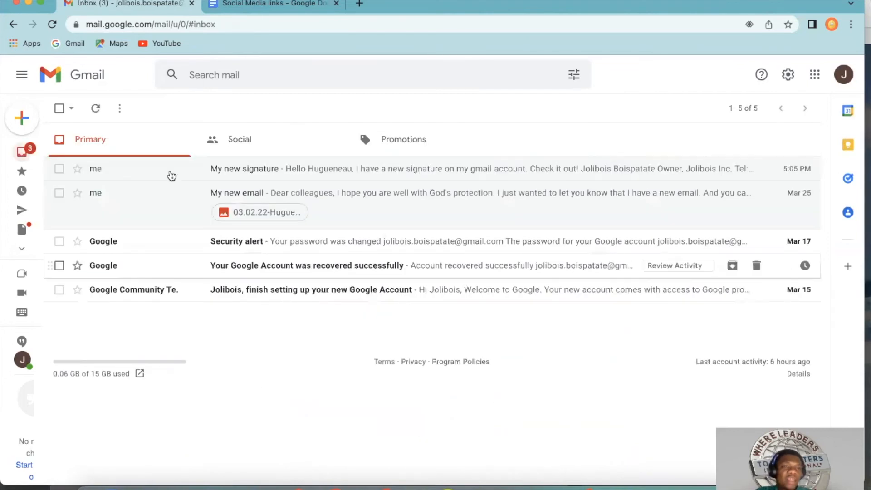
Step: Start a new email message in the enlarged compose window to check the automatically inserted signature
left_click(25, 120)
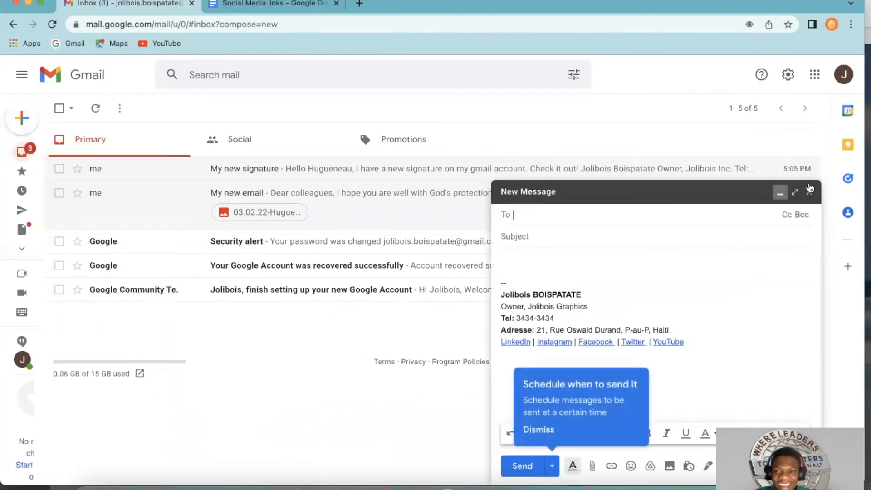
left_click(795, 192)
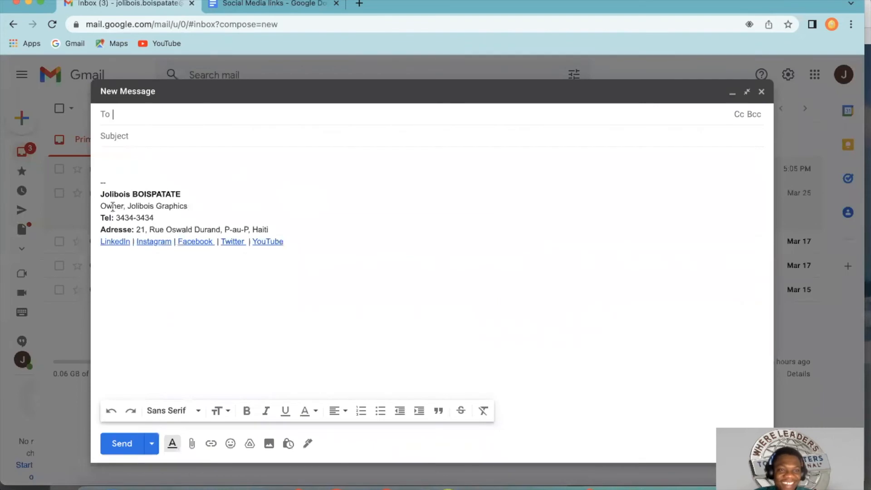
left_click(196, 191)
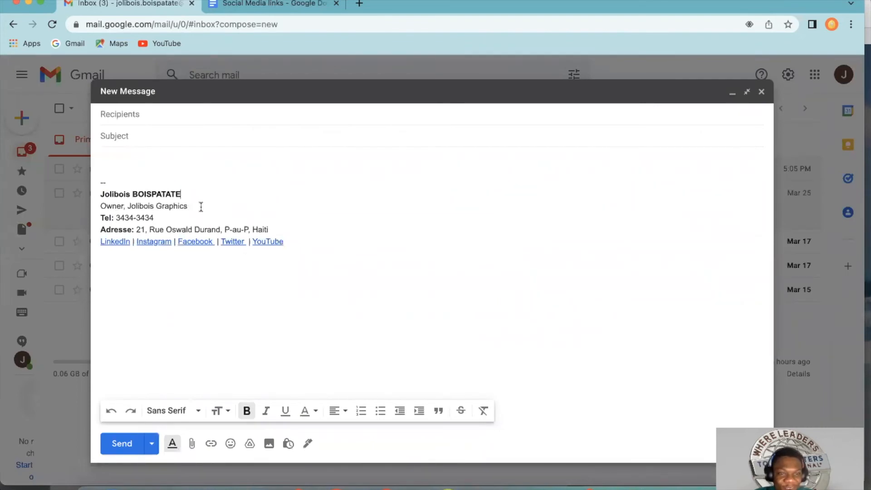
Step: Add the first suggested contact as the main recipient of the new message
left_click(161, 221)
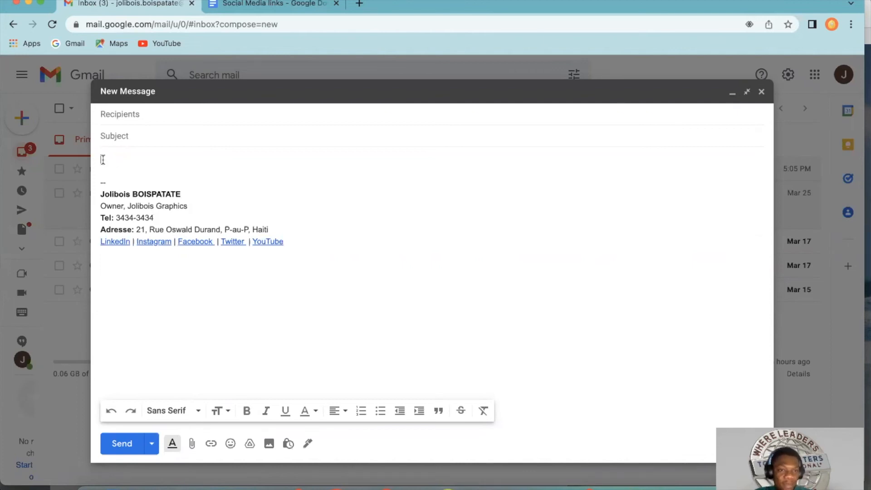
left_click(137, 113)
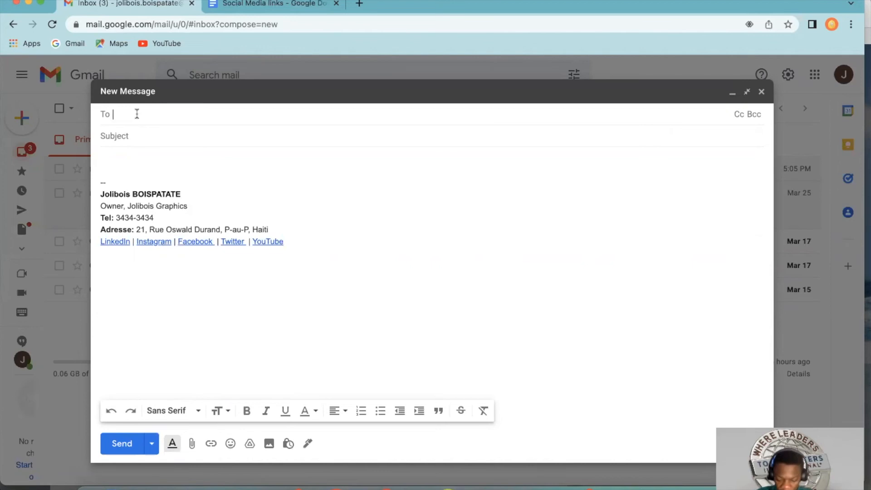
type("hugue")
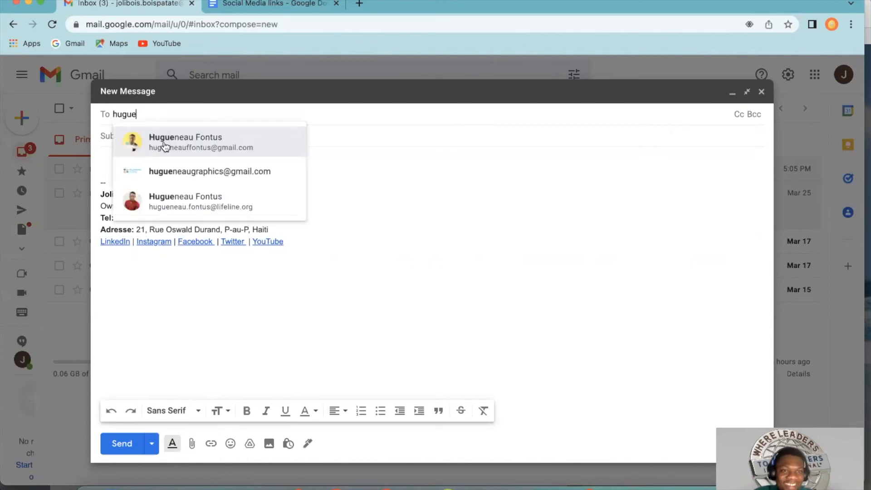
left_click(164, 146)
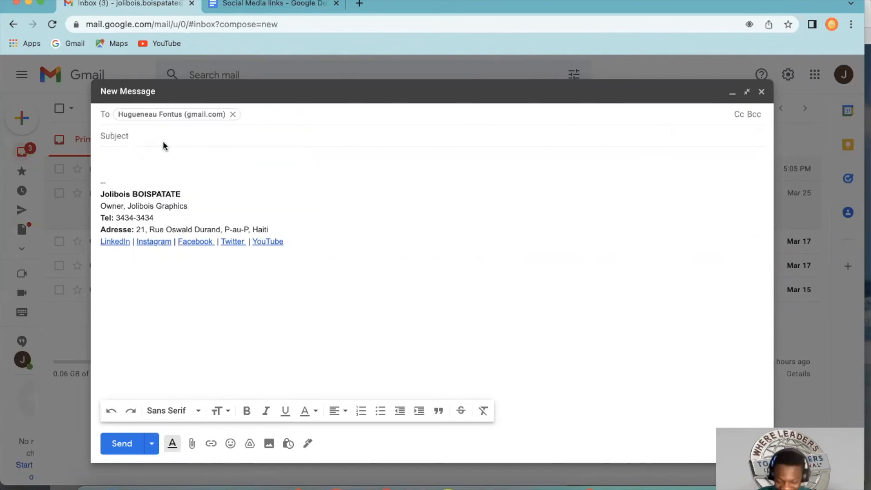
type("joli")
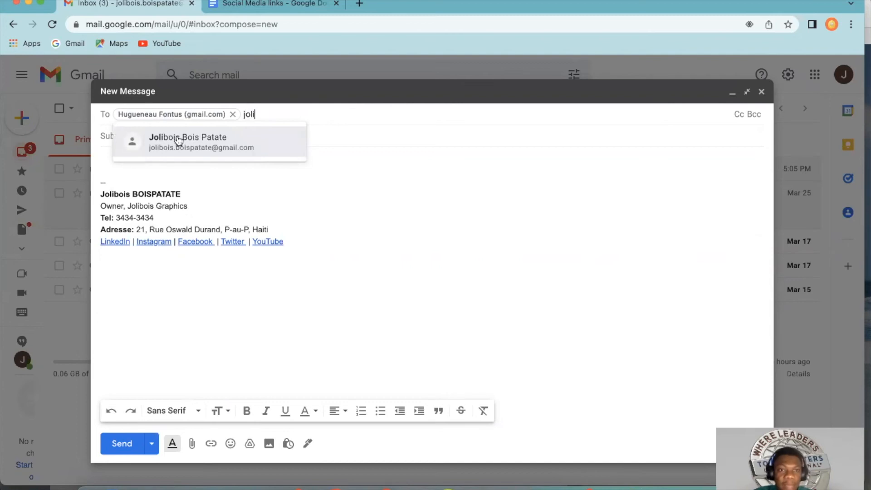
left_click(179, 140)
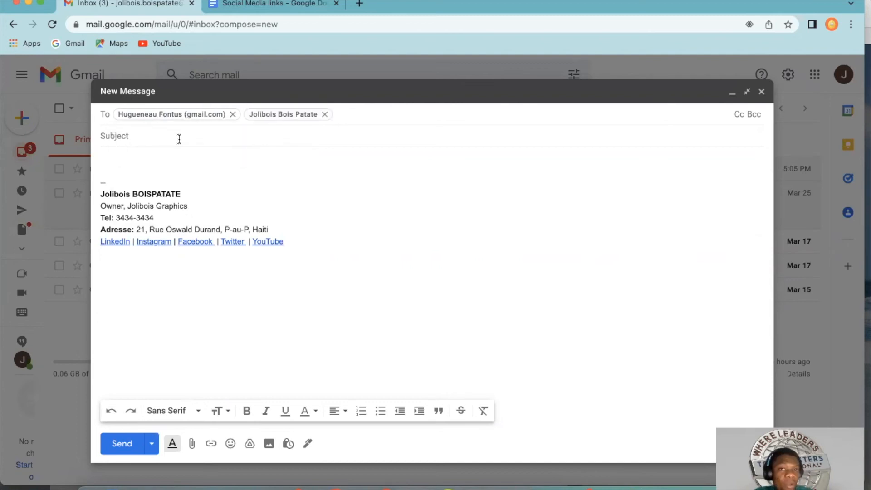
left_click(325, 114)
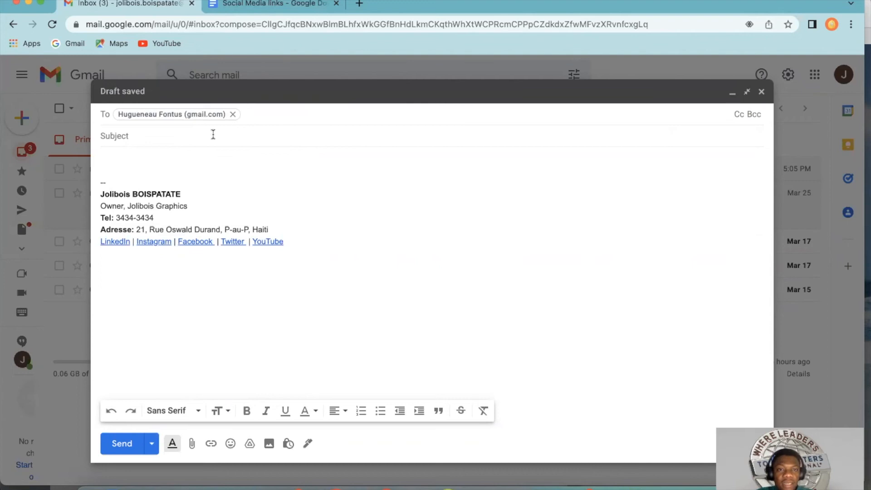
left_click(278, 111)
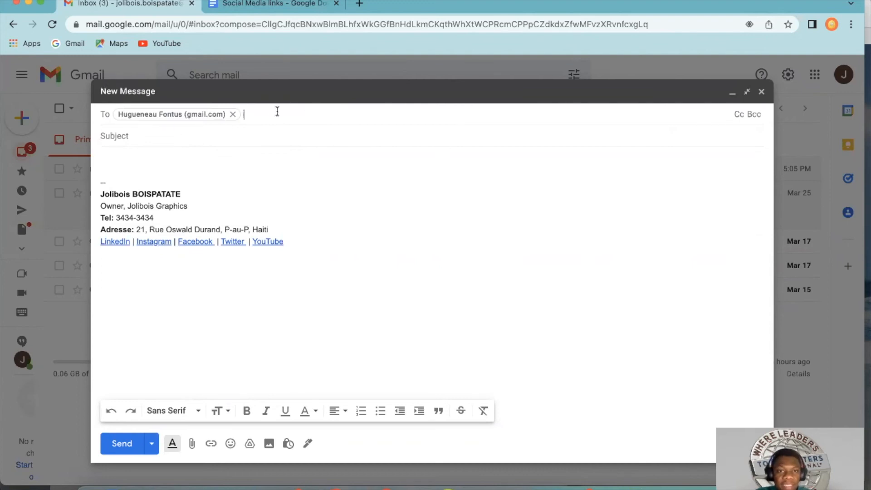
Step: Add the account owner as a Cc recipient and the contact's graphics business address as a Bcc recipient
left_click(739, 114)
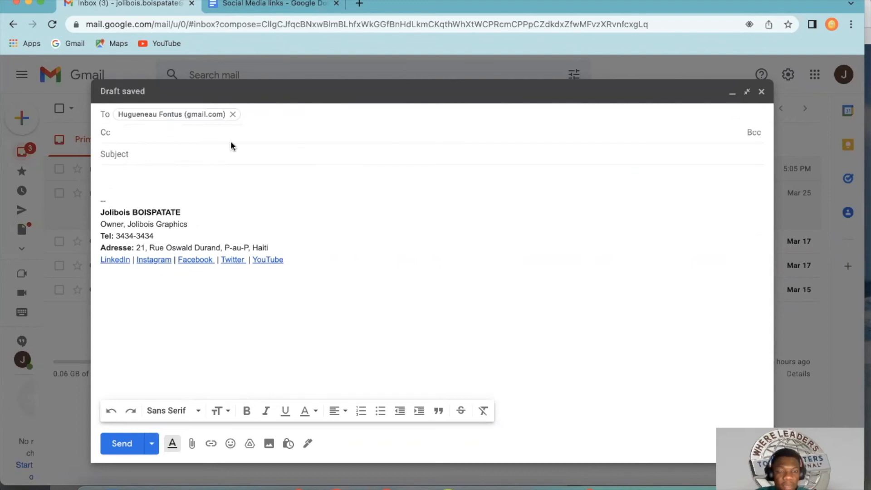
type("joli")
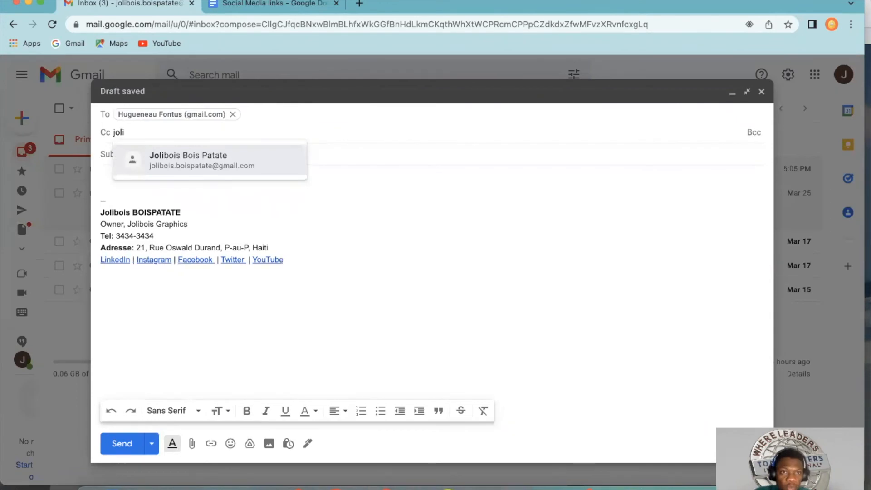
left_click(234, 160)
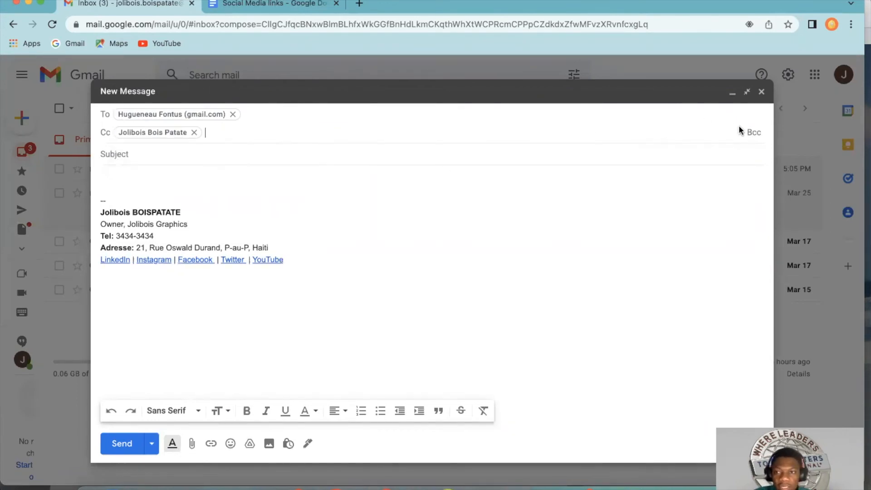
left_click(752, 133)
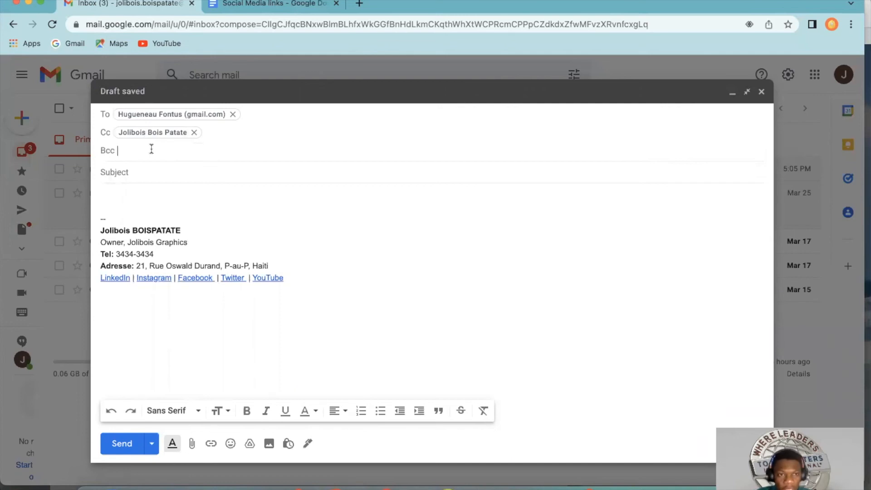
type("hug")
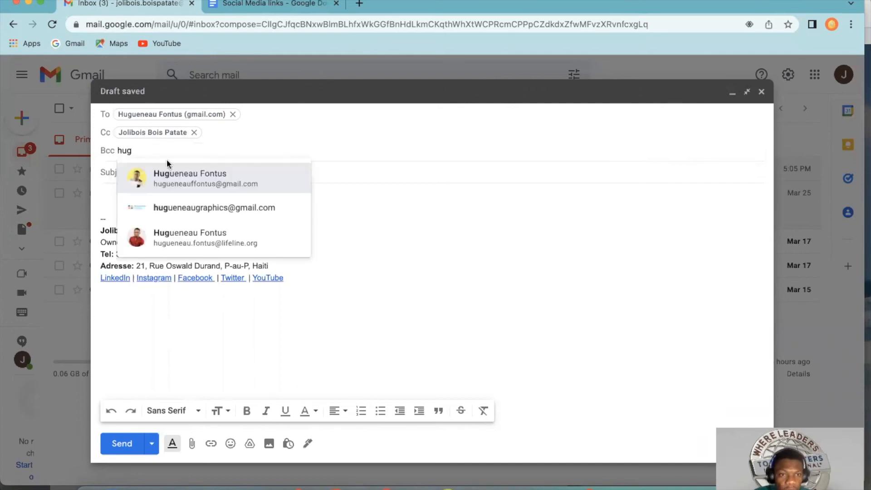
left_click(187, 207)
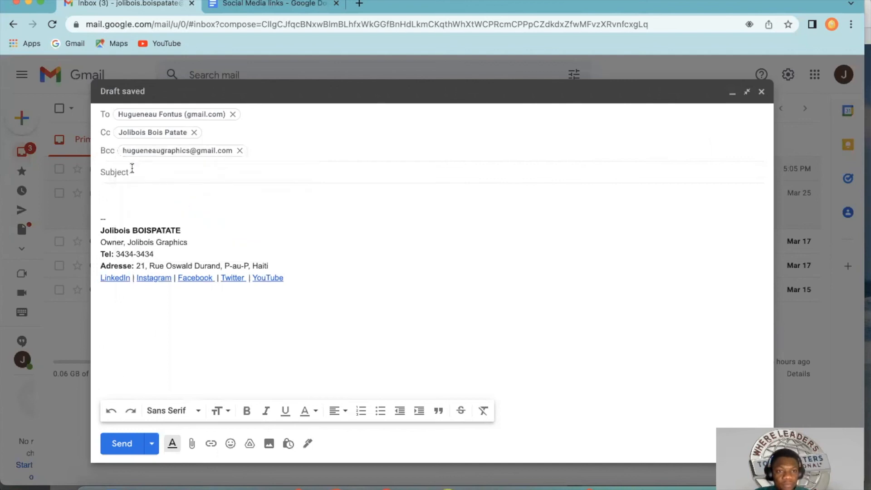
Step: Enter "My new signature" as the subject of the message
left_click(131, 168)
type("My new")
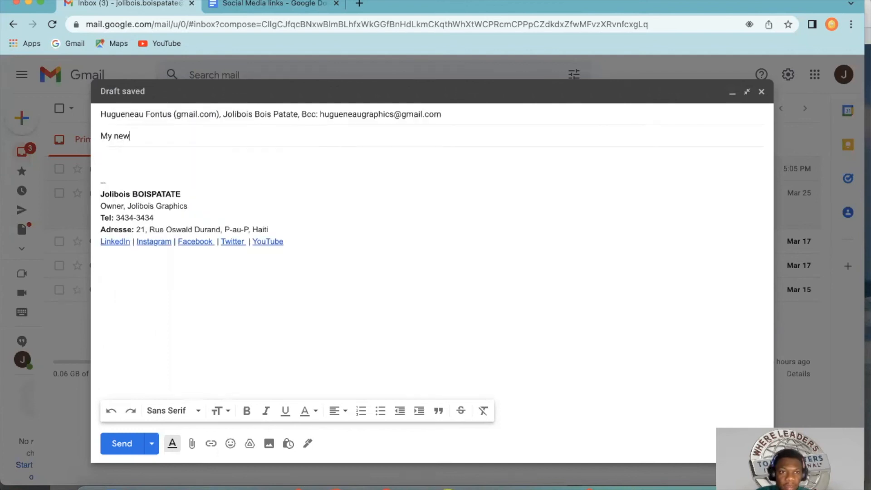
type(" signature")
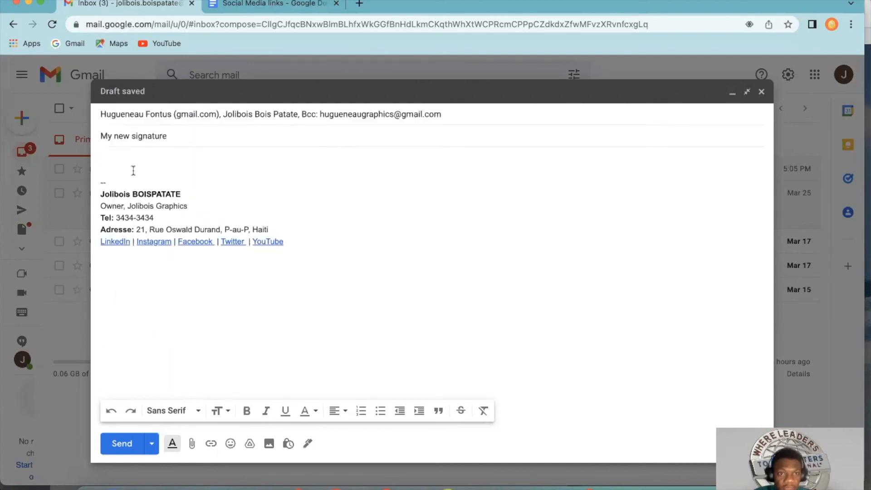
type("Hye")
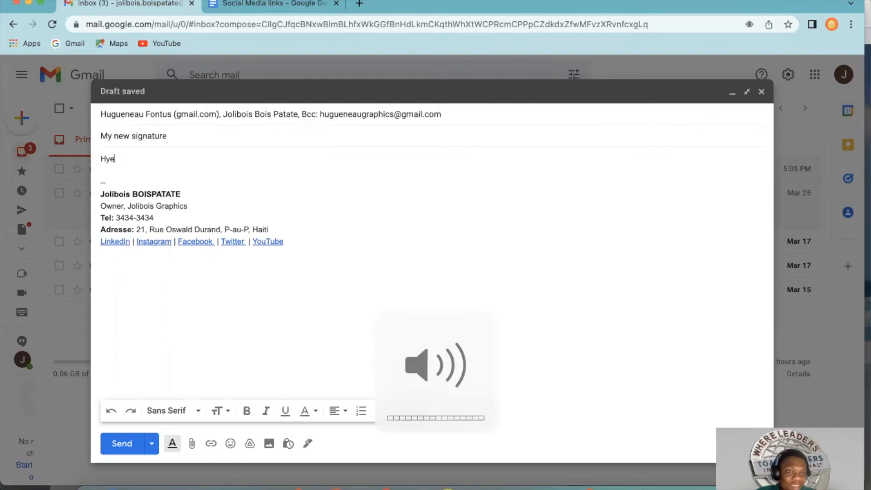
key("Delete")
key("BackSpace")
type("ey ")
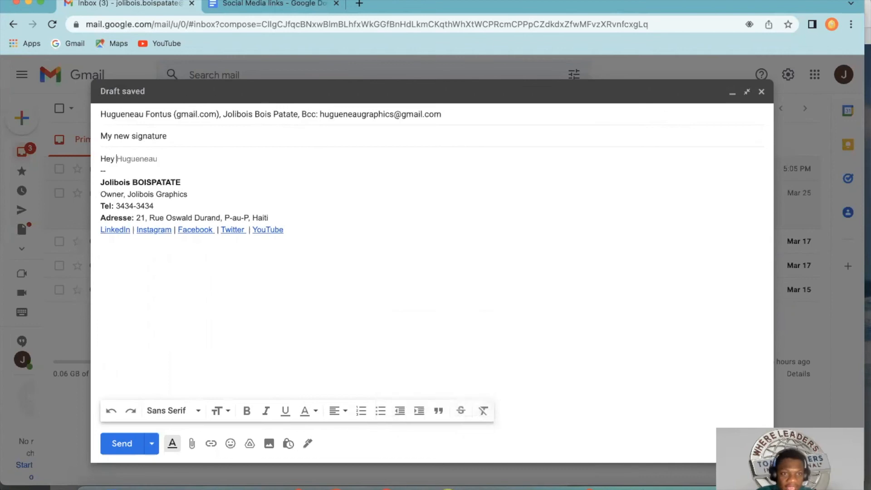
type("H")
key("Tab")
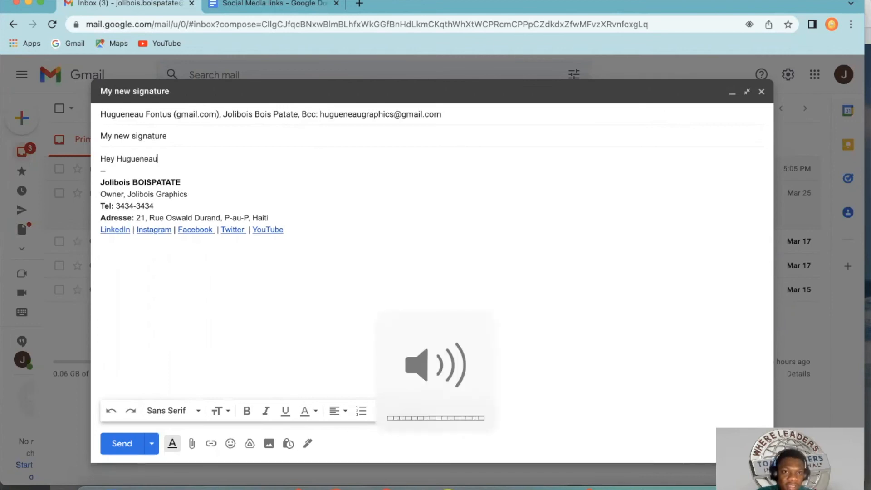
type(".")
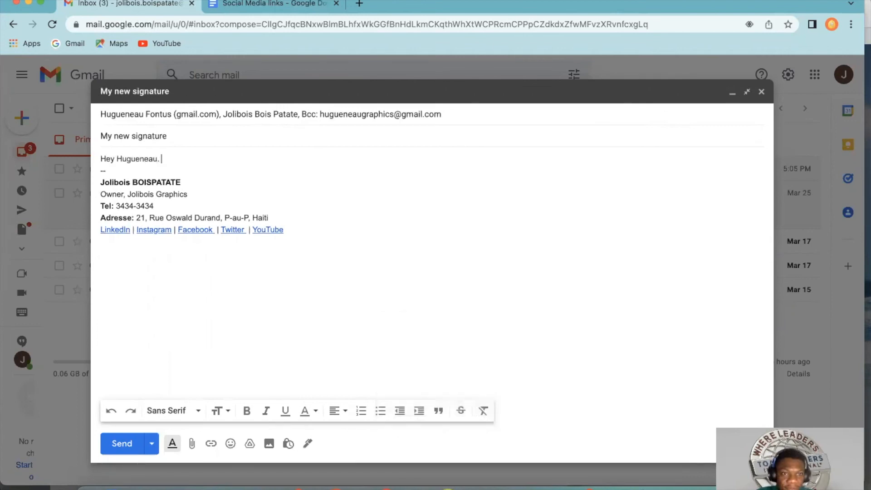
key("Delete")
key("Delete")
key("super+z")
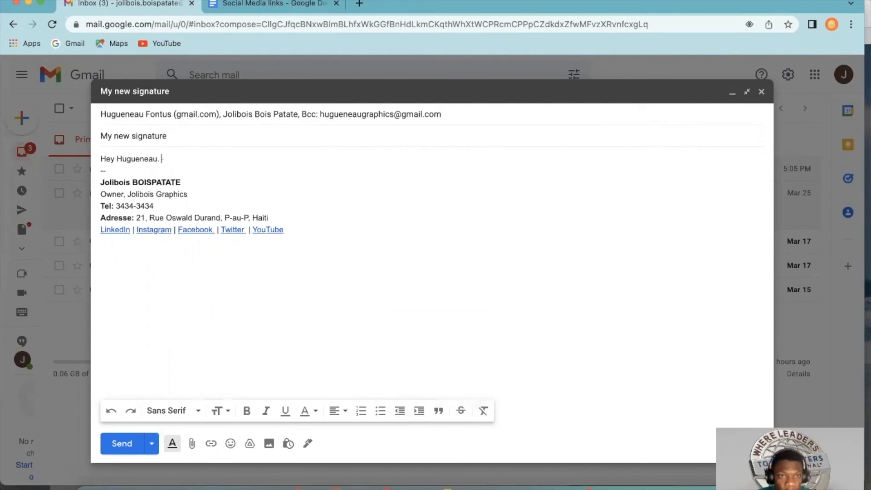
key("super+z")
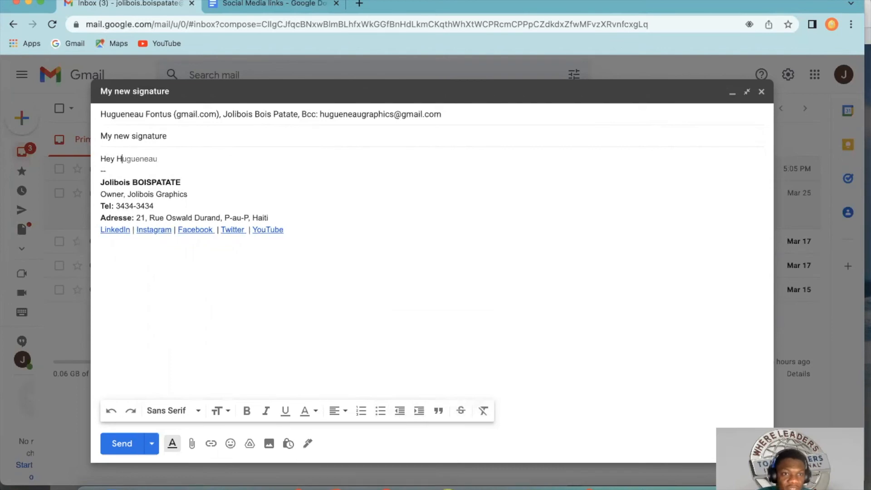
key("super+z")
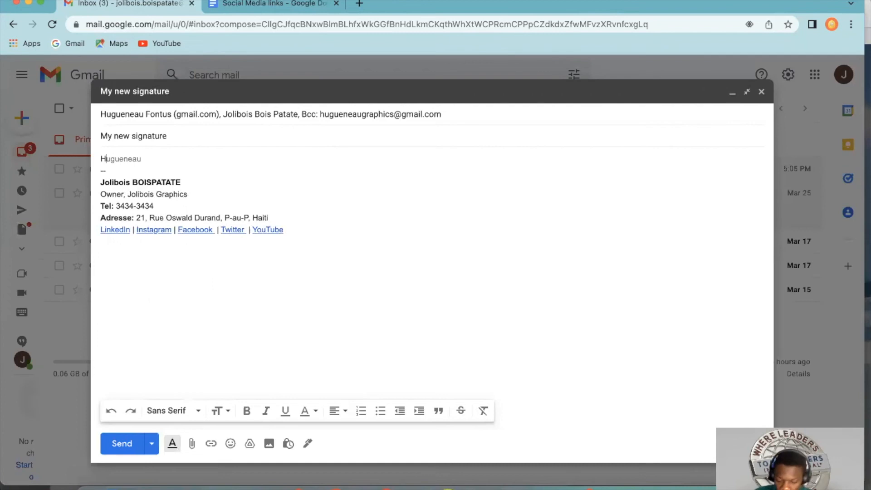
key("Tab")
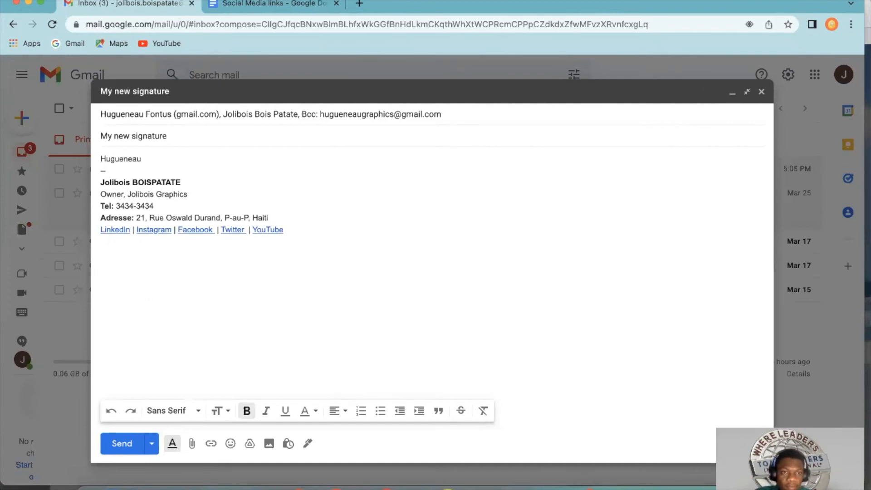
key("BackSpace")
key("BackSpace")
key("BackSpace")
key("BackSpace")
key("BackSpace")
key("BackSpace")
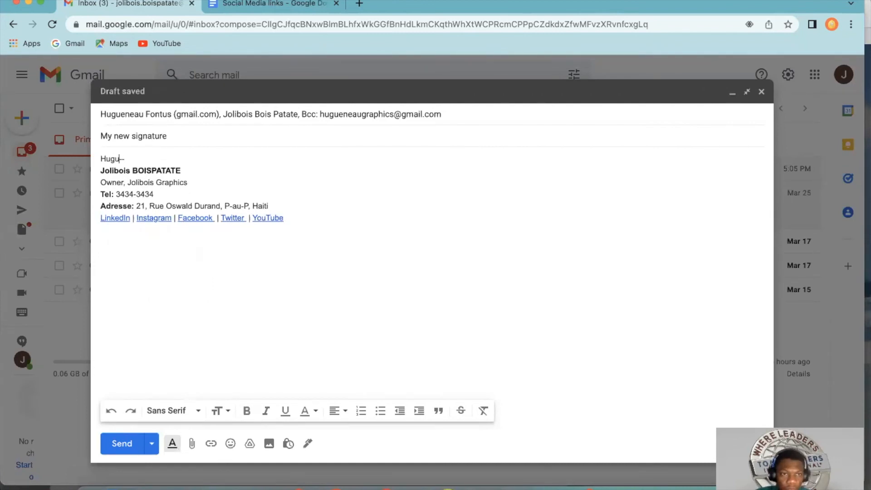
Step: Insert blank lines above the signature and write the greeting "Hye" with the main recipient's first name and a comma
key("Return")
key("Return")
key("Return")
key("Return")
key("Return")
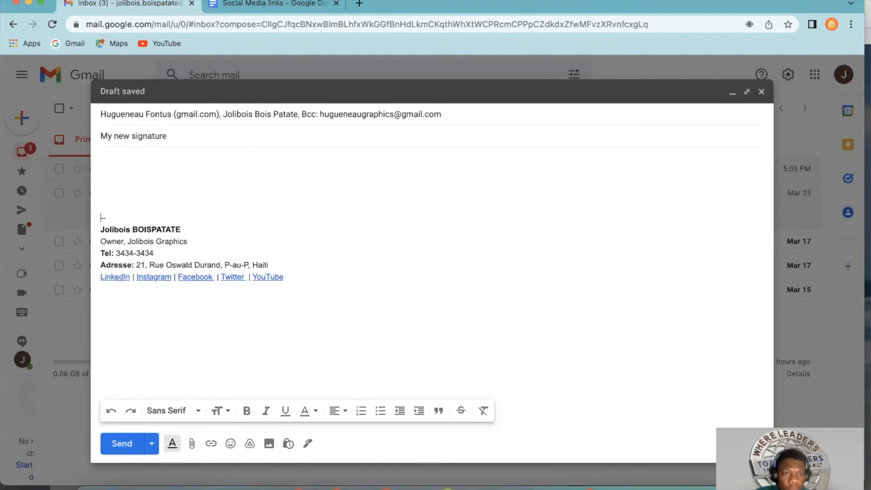
left_click(119, 155)
type("Hye ")
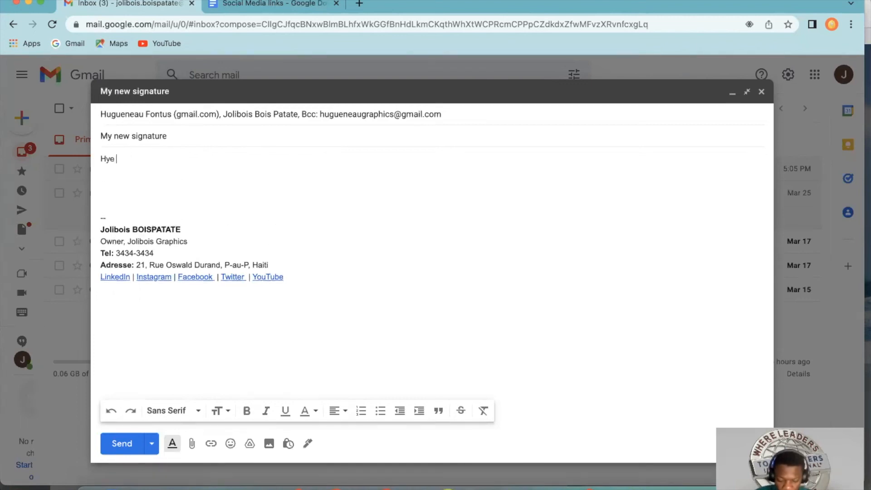
type("Hugueneau")
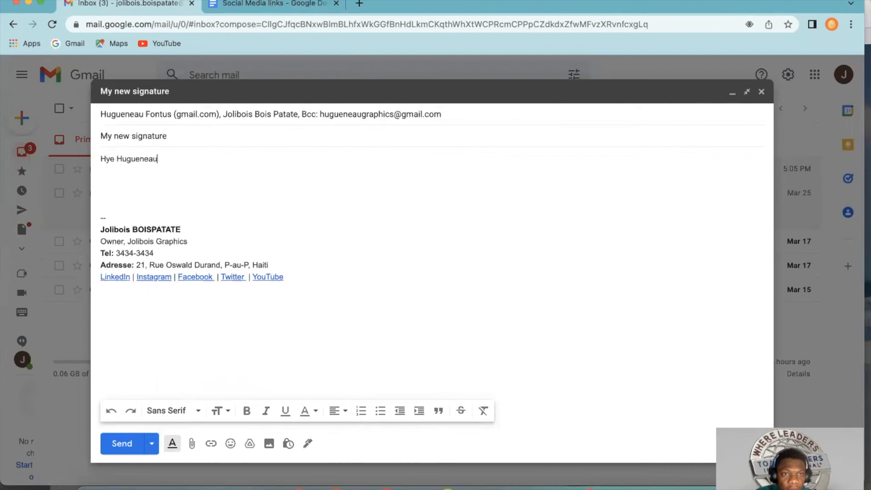
type(",")
key("Return")
type("Heke")
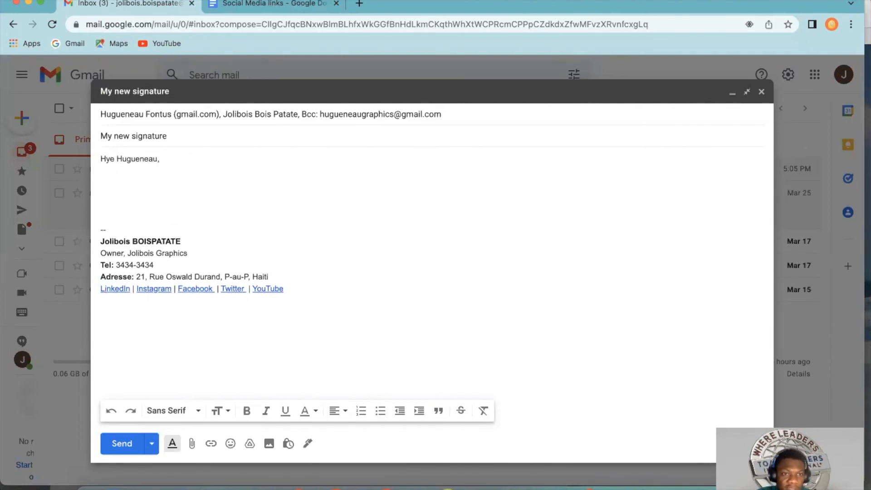
Step: Correct the first word of the greeting to "Hey"
left_click(110, 158)
key("BackSpace")
type("u")
key("XF86AudioRaiseVolume")
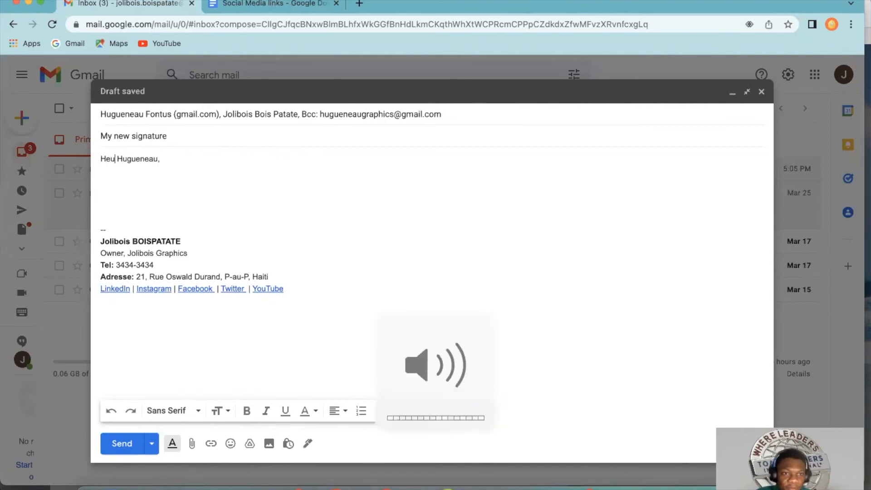
key("BackSpace")
type("y")
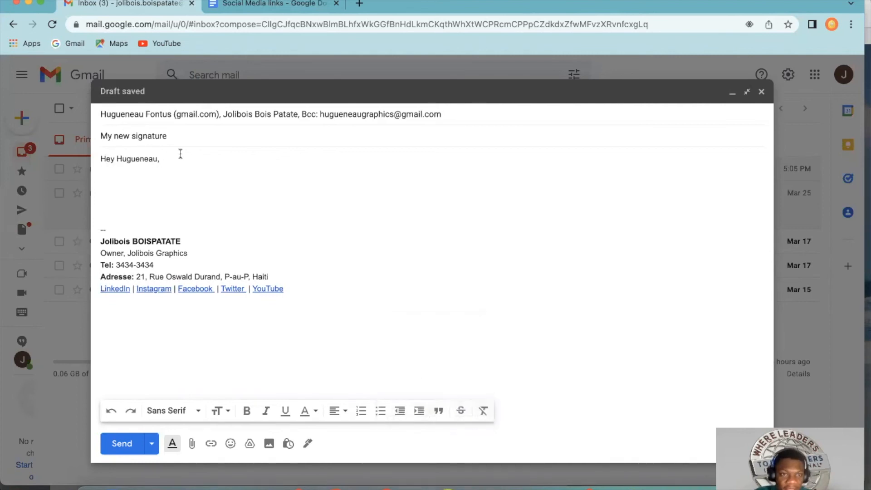
Step: Write "Check this out" on the line below the greeting, directly above the signature
key("Return")
type("Hcekc our")
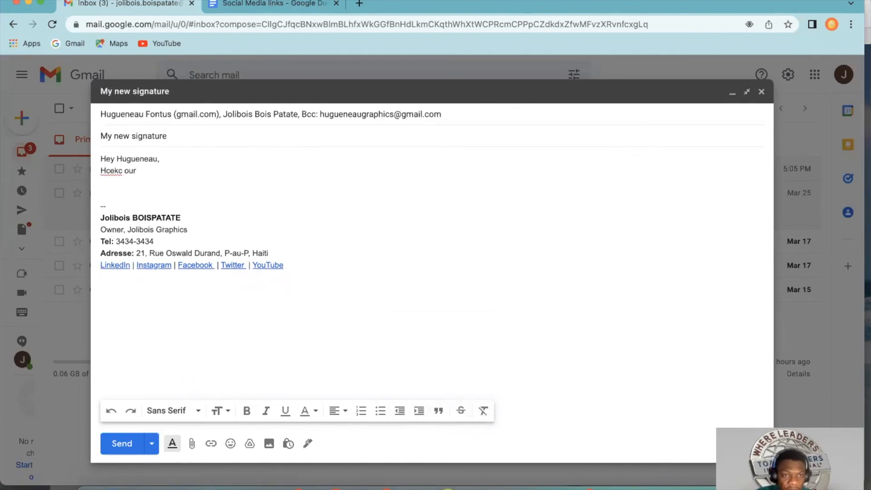
key("BackSpace")
key("BackSpace")
key("BackSpace")
key("BackSpace")
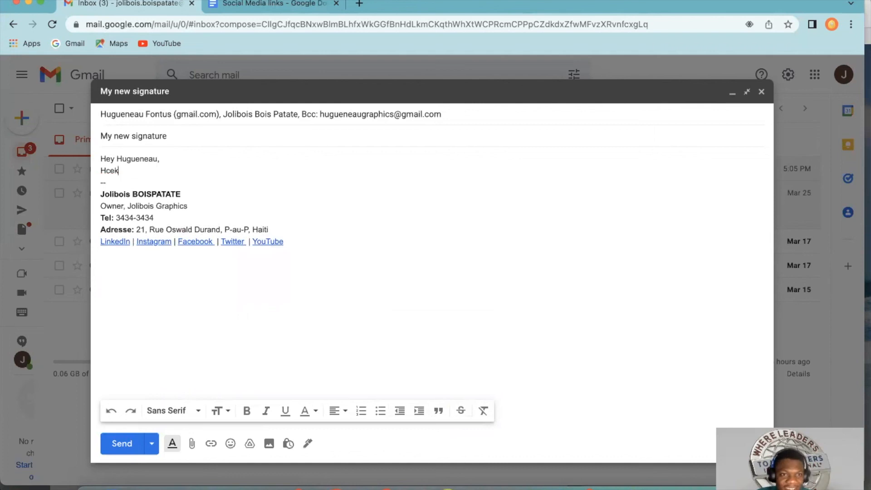
type("eck")
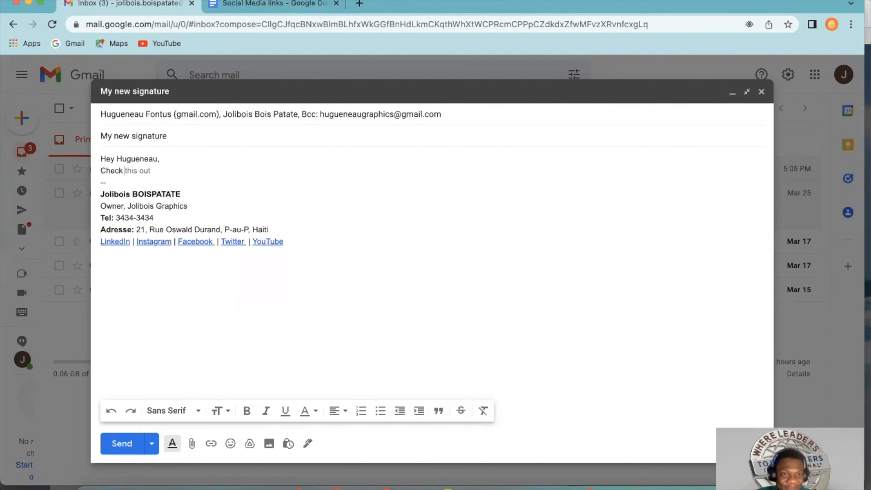
key("Tab")
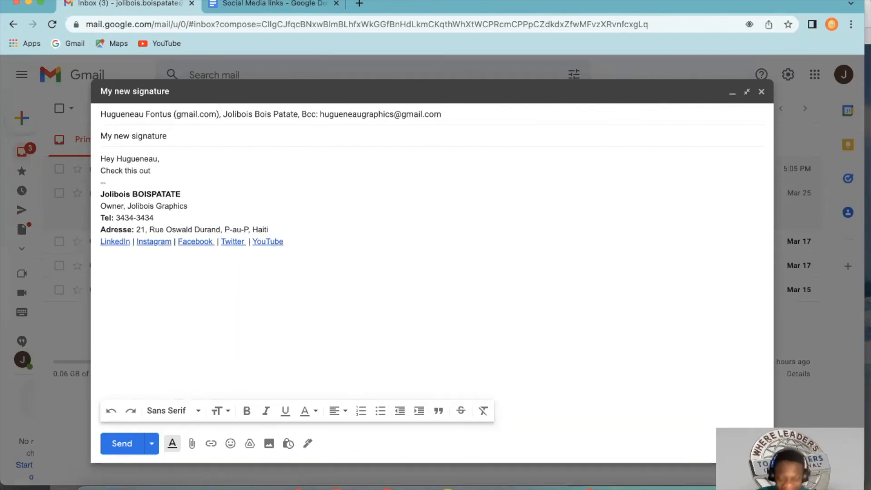
Step: Complete the line above the signature to read "Check this out! THis is my new Gmail Signature!", correcting the spelling of the last word
type("! ")
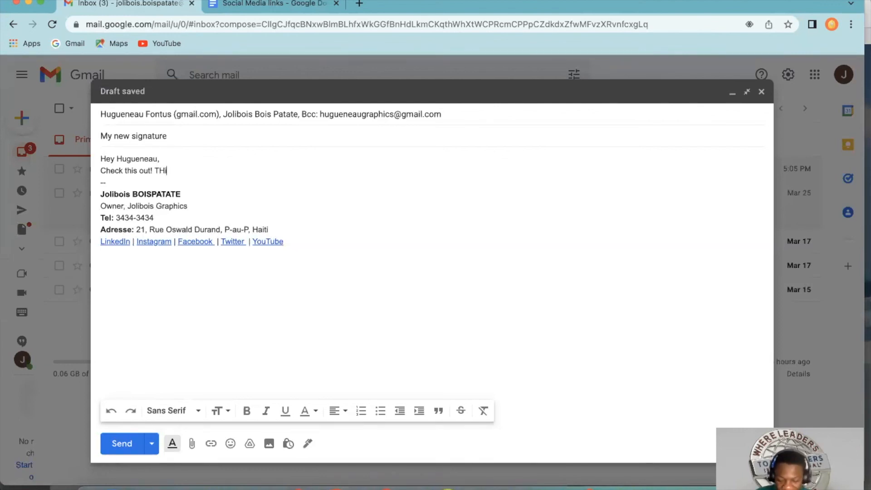
type("THis is my new")
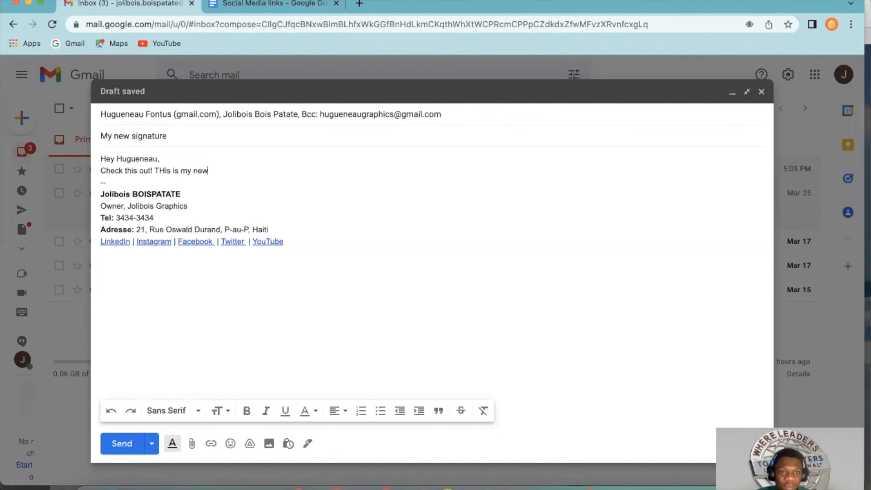
type(" Gmail Sig")
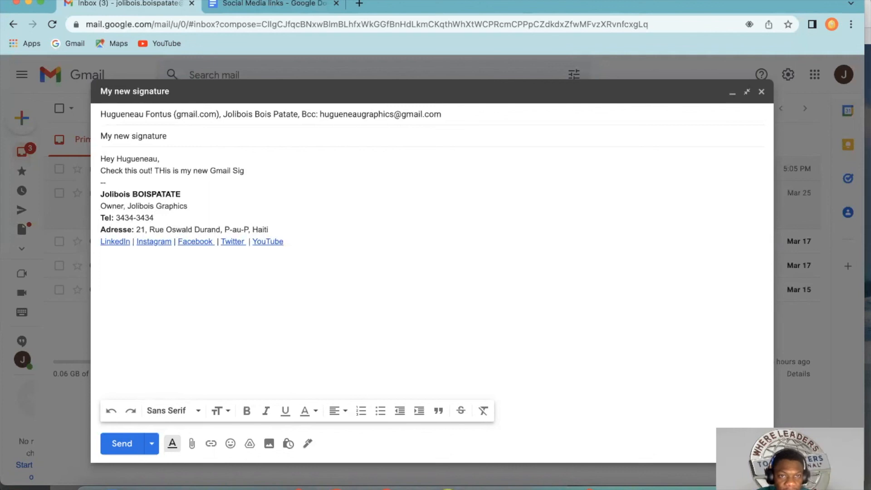
type("hnatturw!")
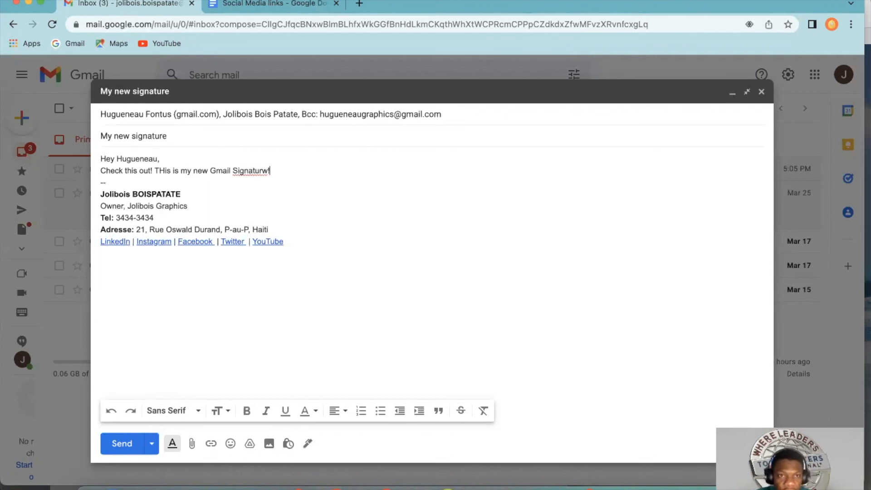
key("Return")
key("Return")
type("\\")
key("BackSpace")
key("BackSpace")
key("BackSpace")
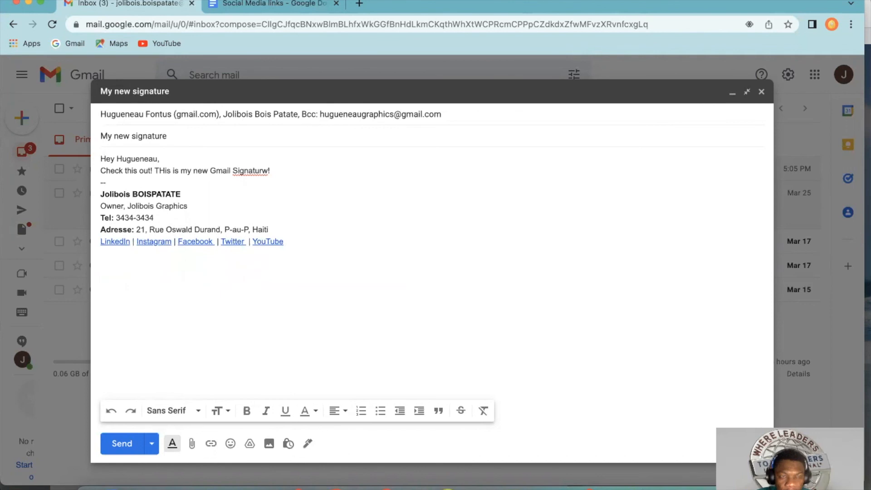
key("BackSpace")
key("BackSpace")
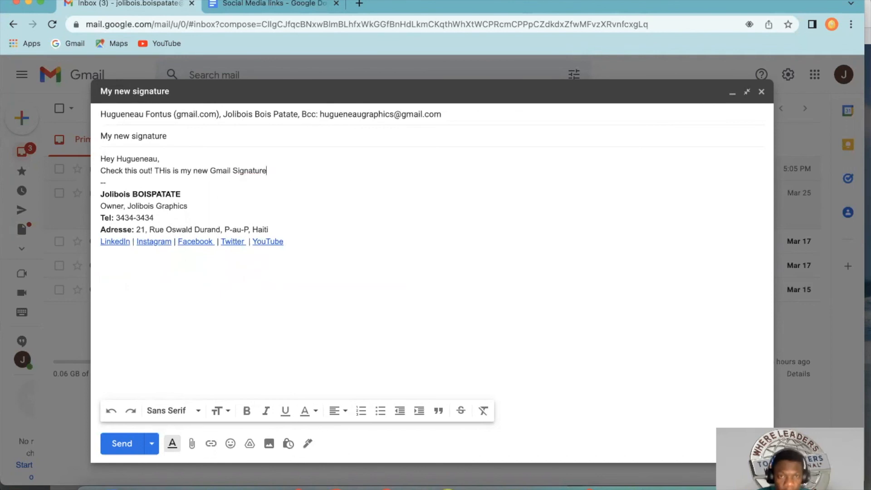
Step: Add the closing "Good night!" between the message text and the signature, separated by blank lines, and send the message
key("Return")
key("Return")
key("Return")
key("Return")
left_click(115, 200)
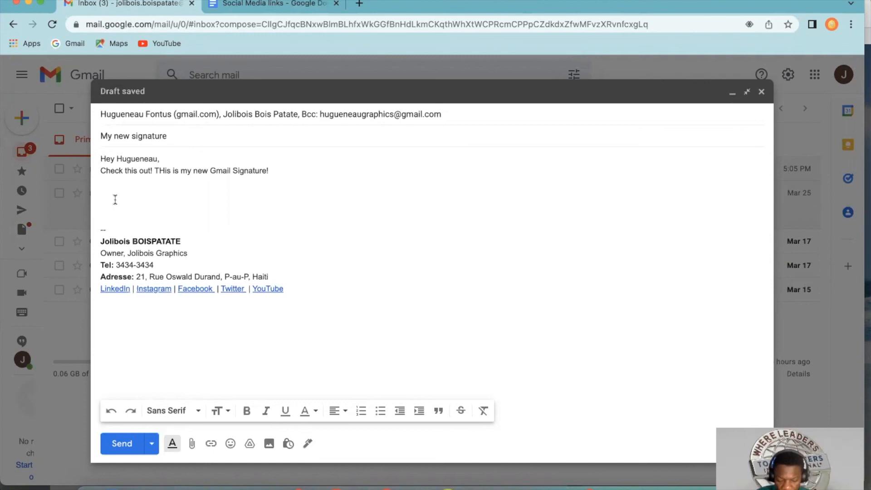
type("Good ni")
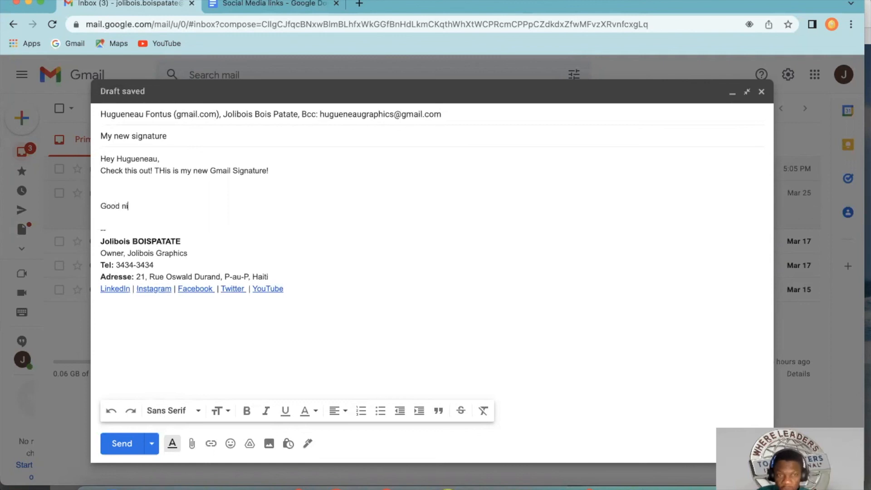
key("BackSpace")
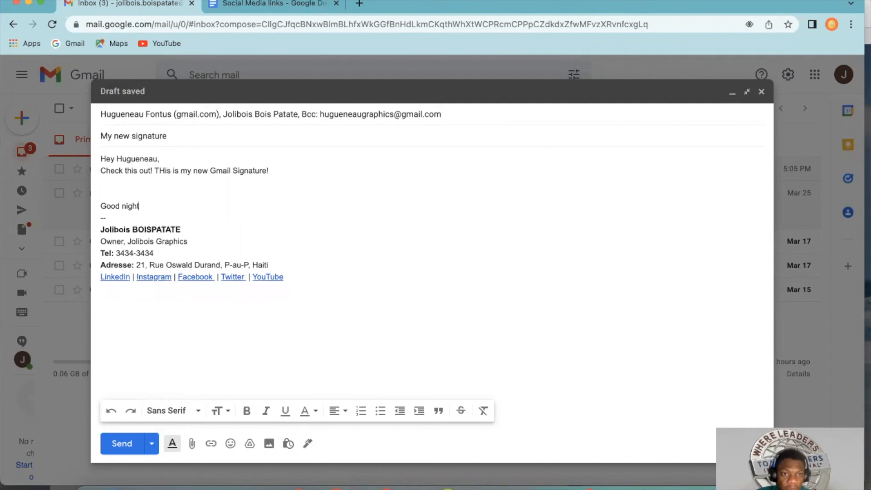
type("!")
key("Return")
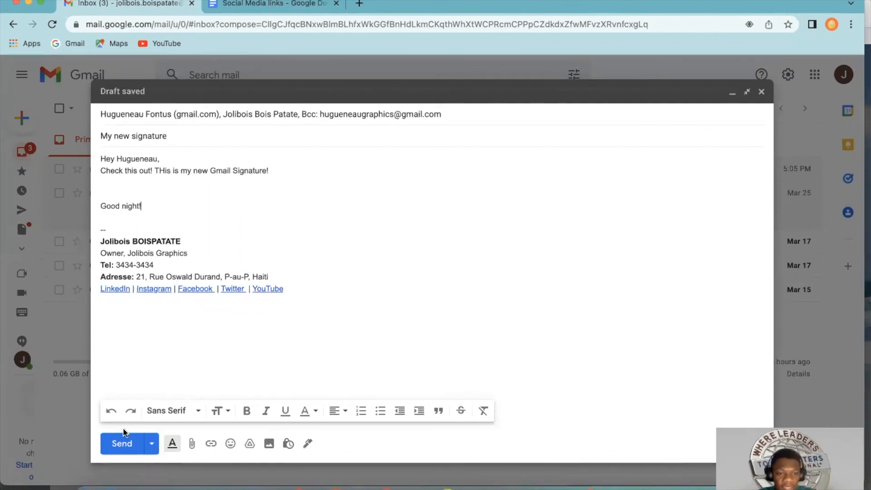
left_click(122, 442)
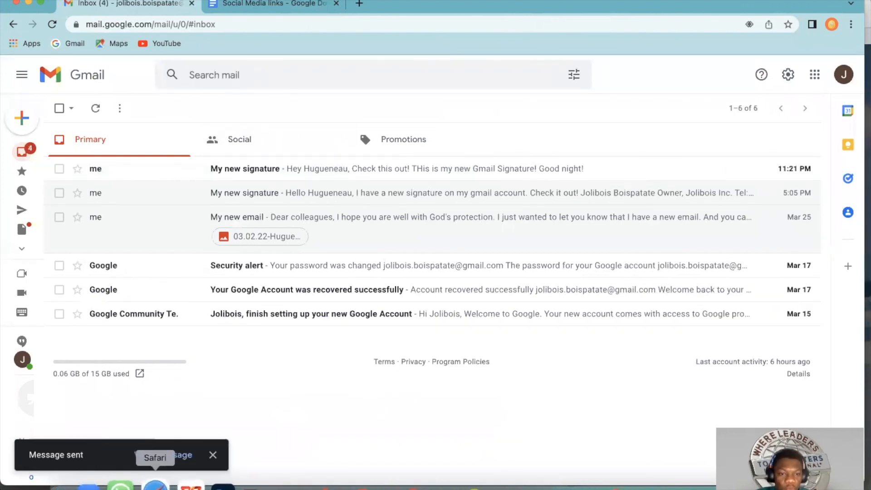
Step: Switch to the recipient's Gmail account in the Safari window behind and minimize its open new message draft
left_click_drag(408, 4, 456, 200)
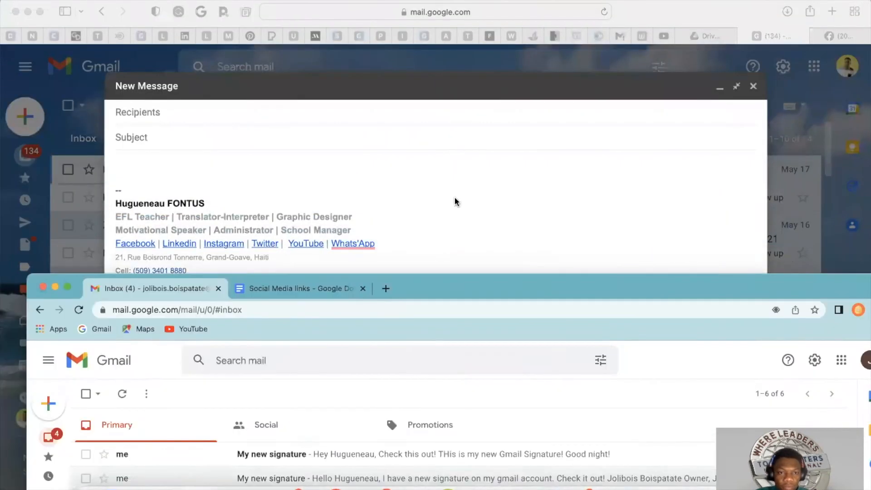
left_click(337, 101)
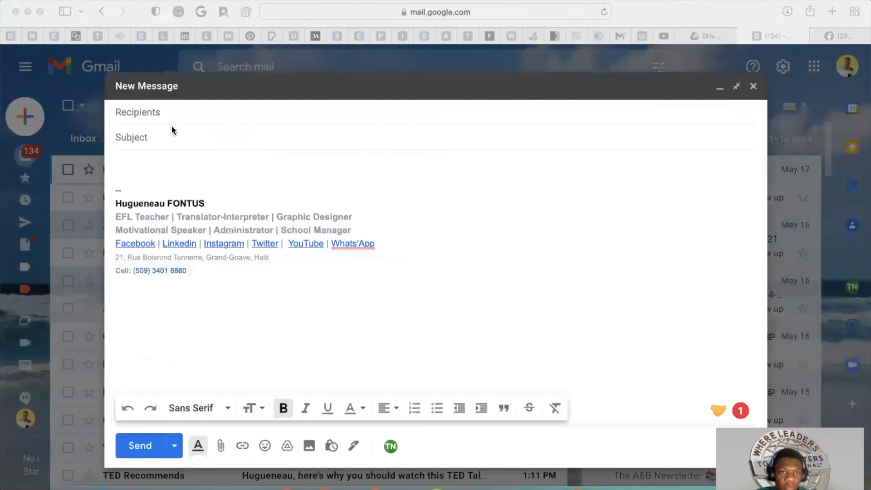
left_click(720, 92)
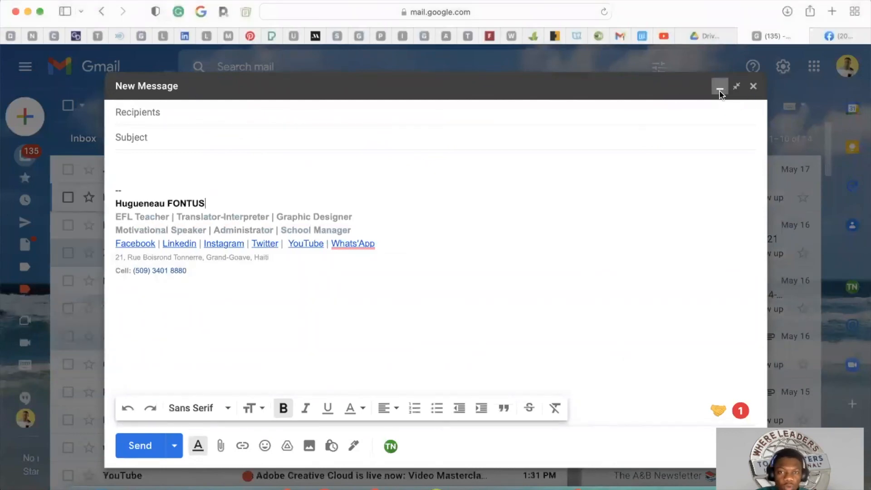
left_click(653, 94)
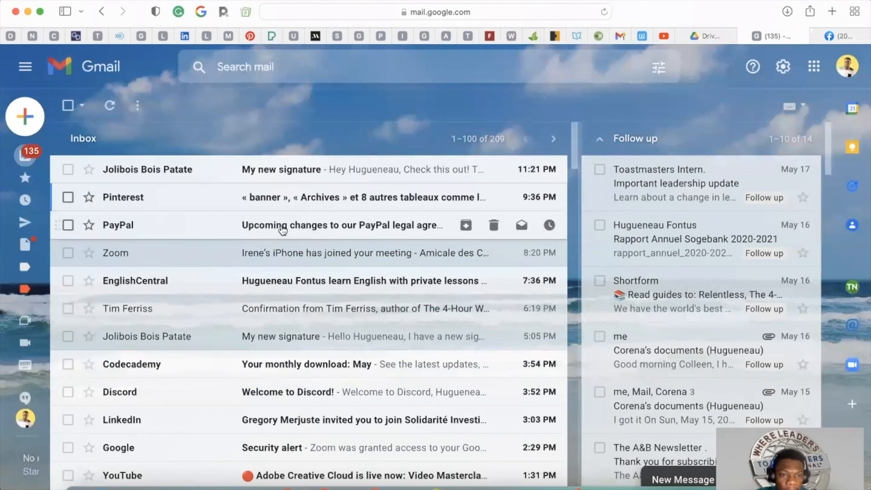
Step: Open the newly received "My new signature" message in the recipient's inbox and examine the signature below its text
left_click(323, 170)
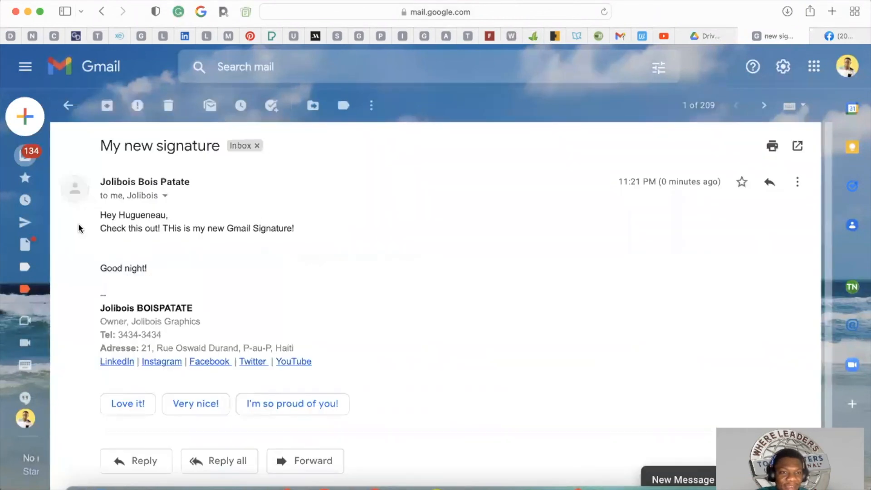
scroll(233, 272, "down", 1)
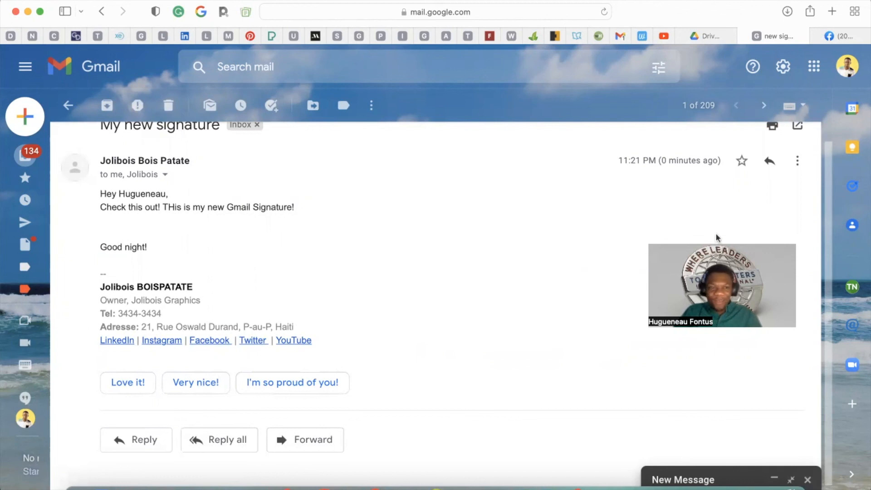
scroll(385, 346, "up", 1)
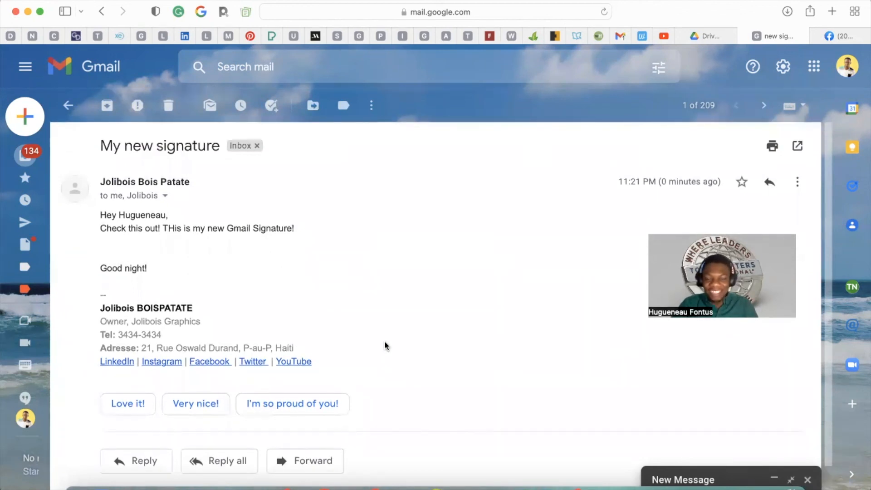